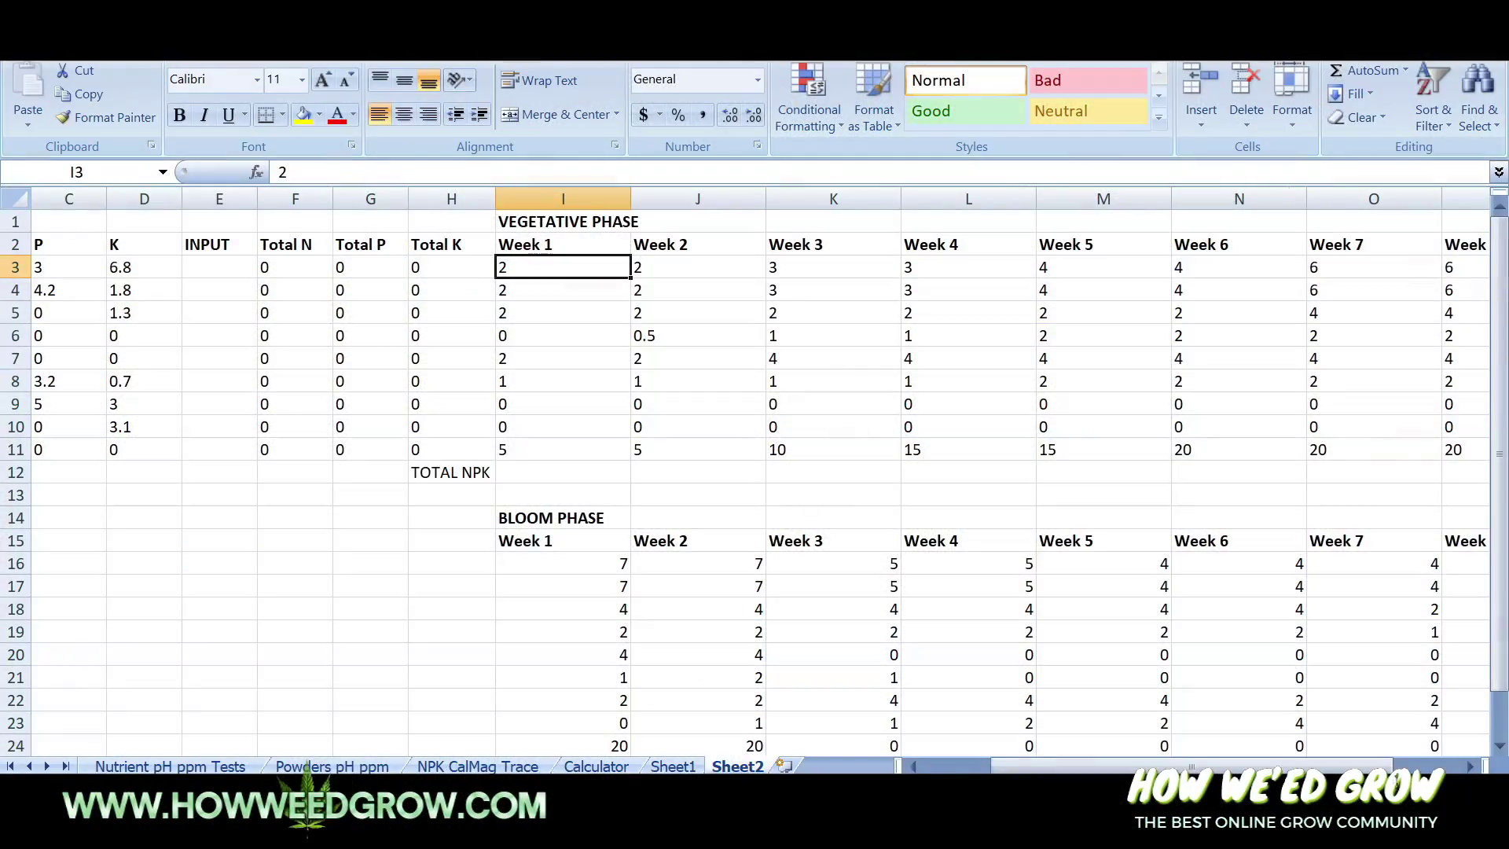
- Copy the vegetative phase Week 1 doses for all nine TPS products into the INPUT column, starting at E3
left_click_drag(951, 766, 928, 765)
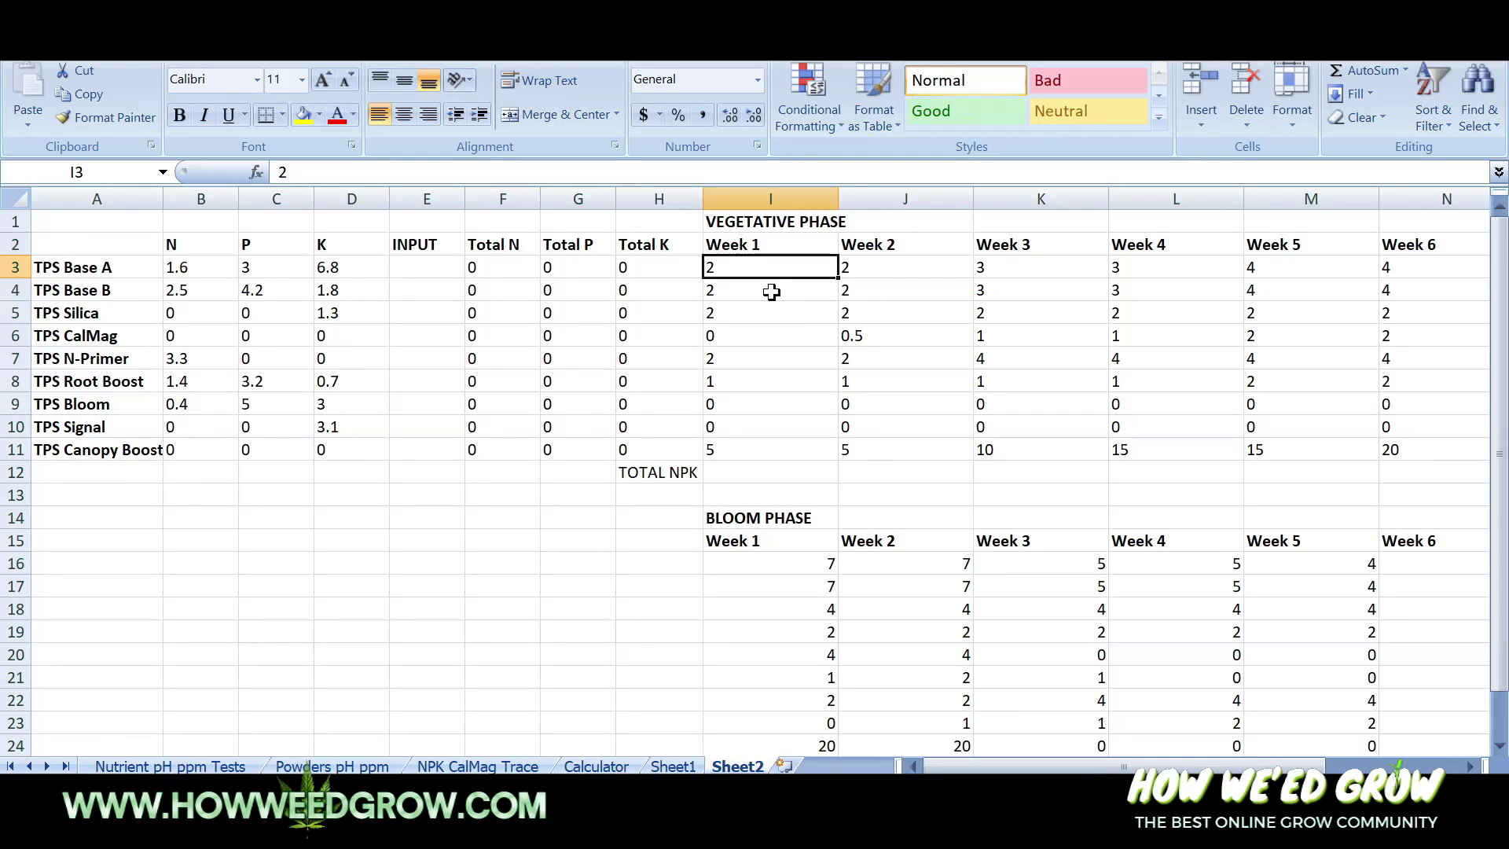
left_click_drag(765, 268, 770, 444)
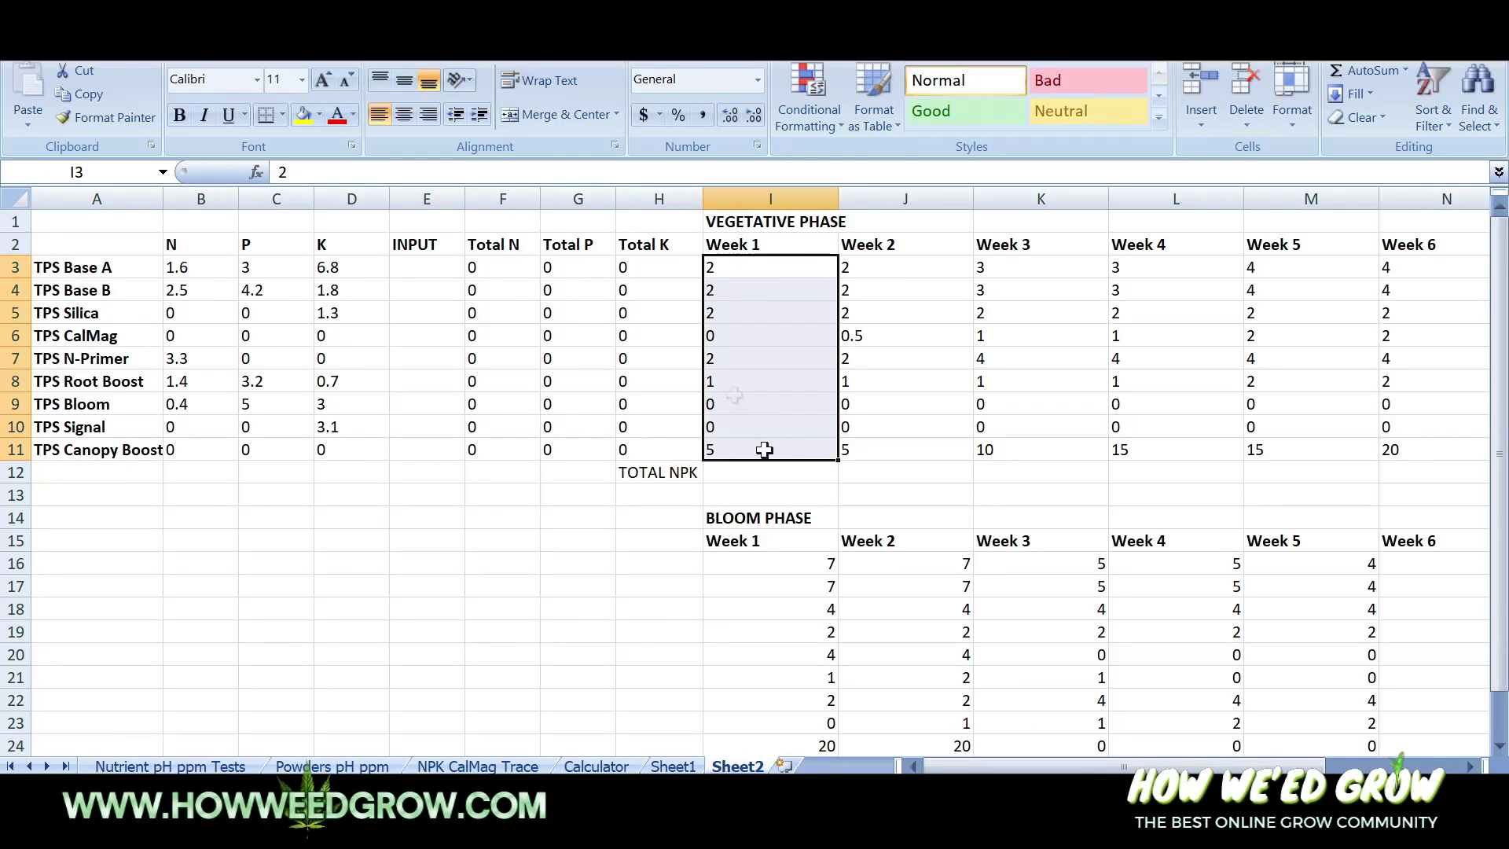
key("ctrl+c")
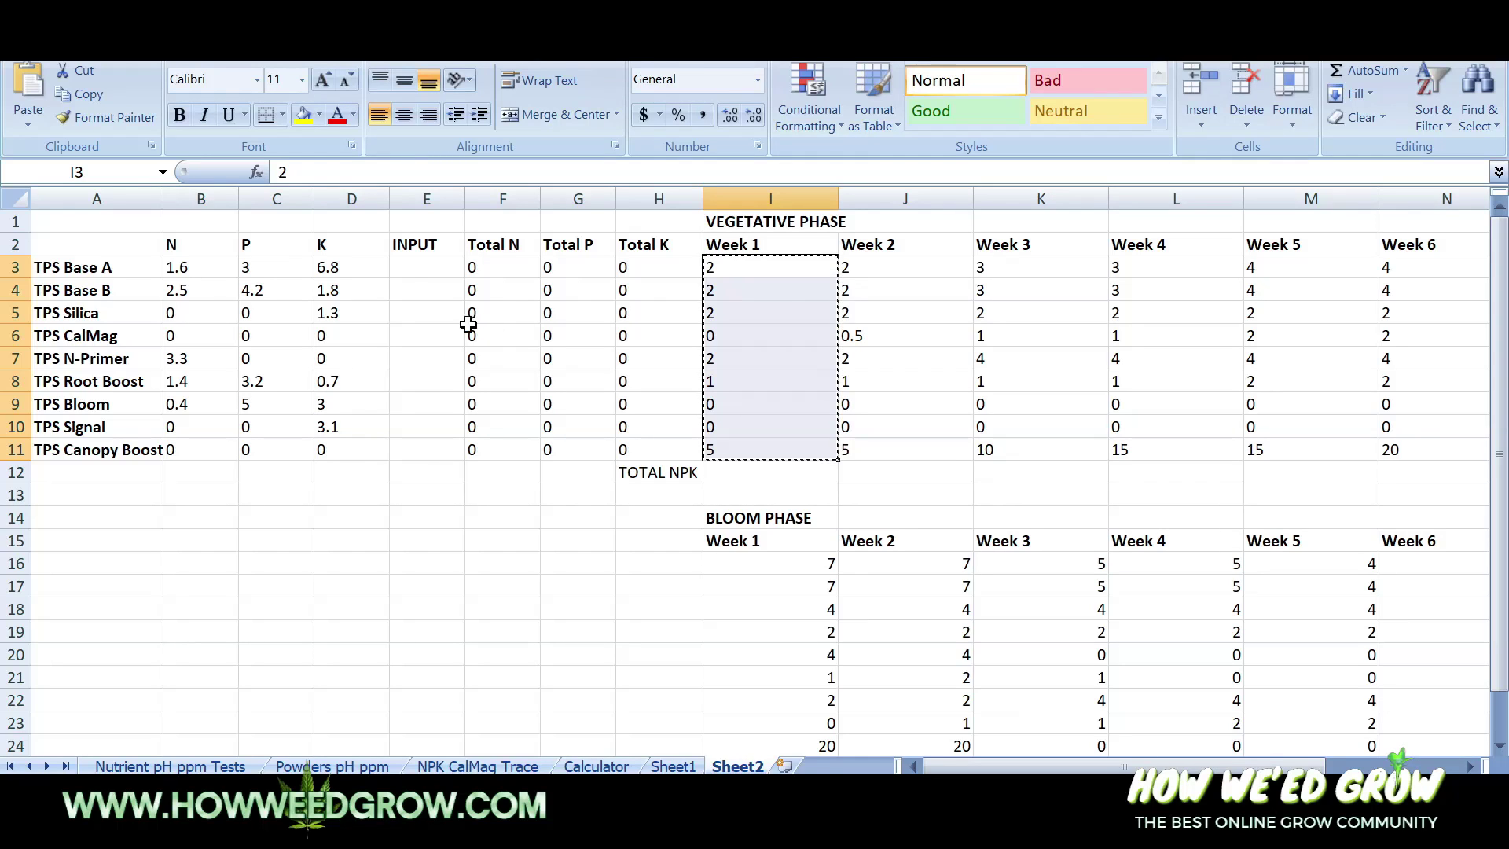
left_click(428, 272)
key("ctrl+v")
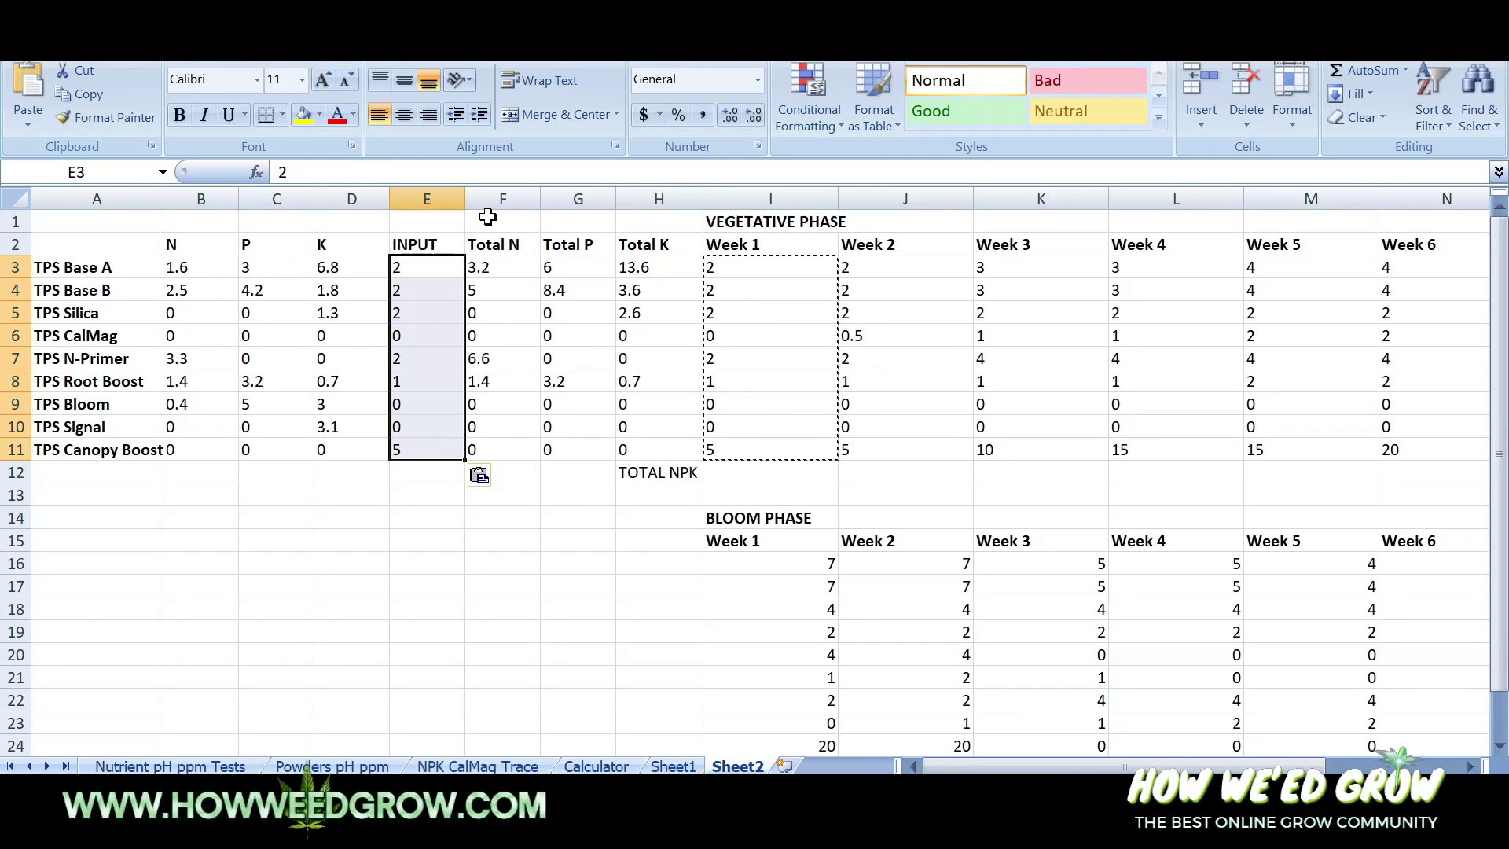
left_click(529, 450)
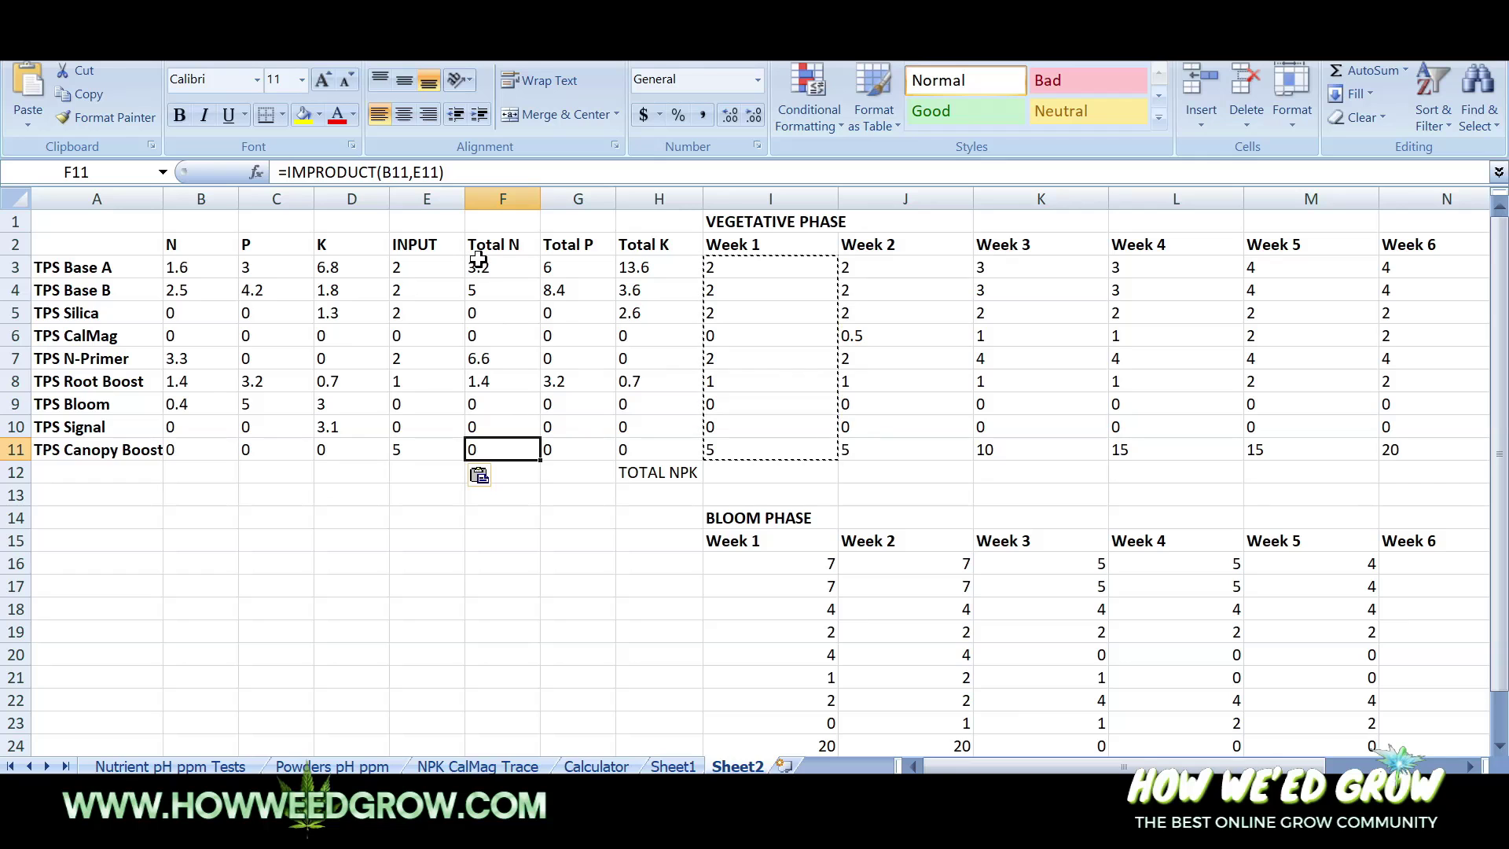
- Select the vegetative Week 1 TOTAL NPK cell, and open the Windows Calculator over the sheet
left_click(745, 477)
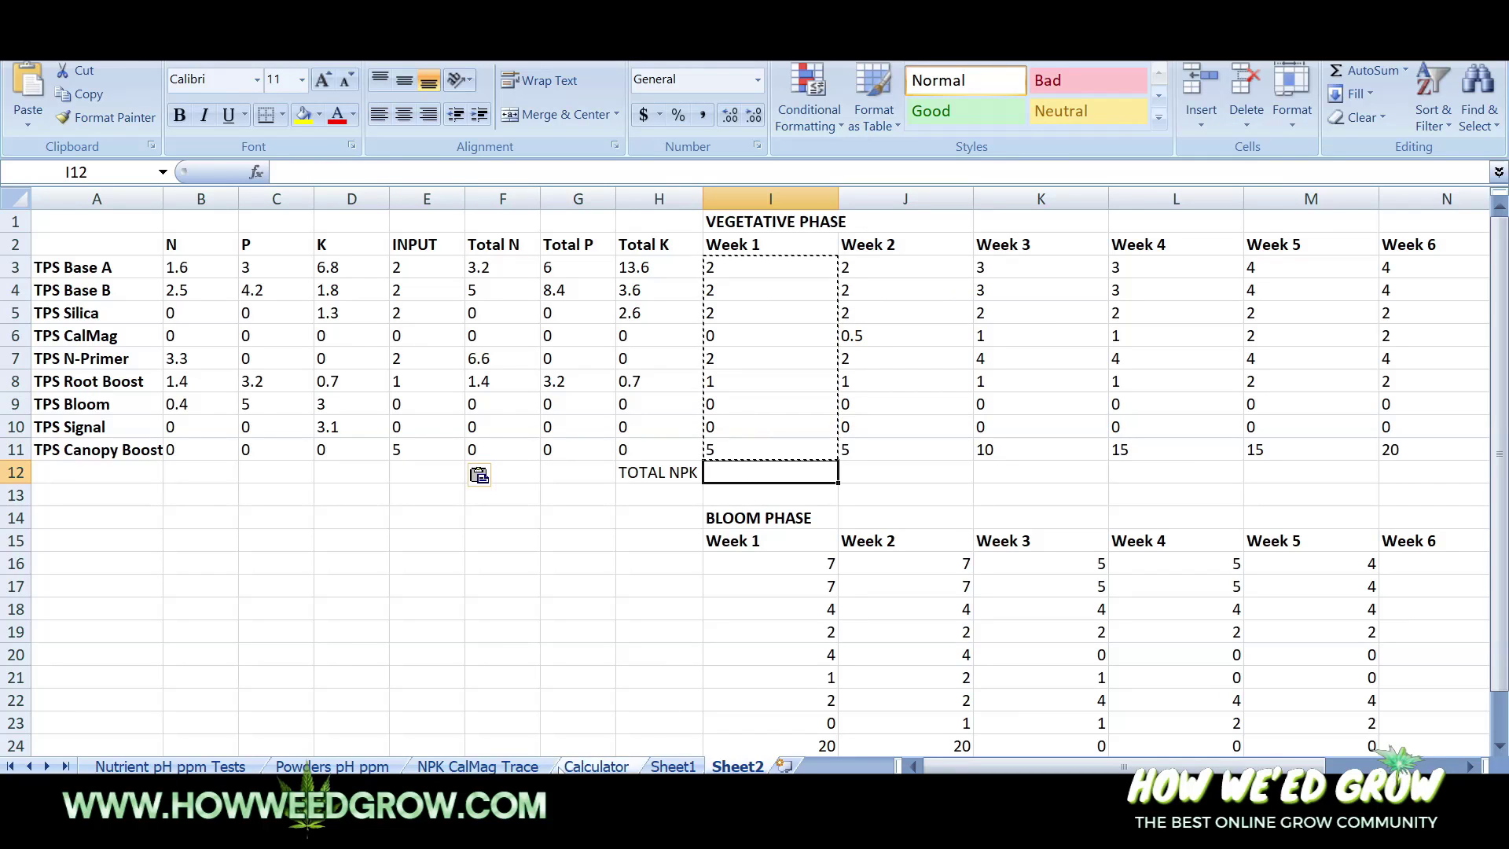
key("super+s")
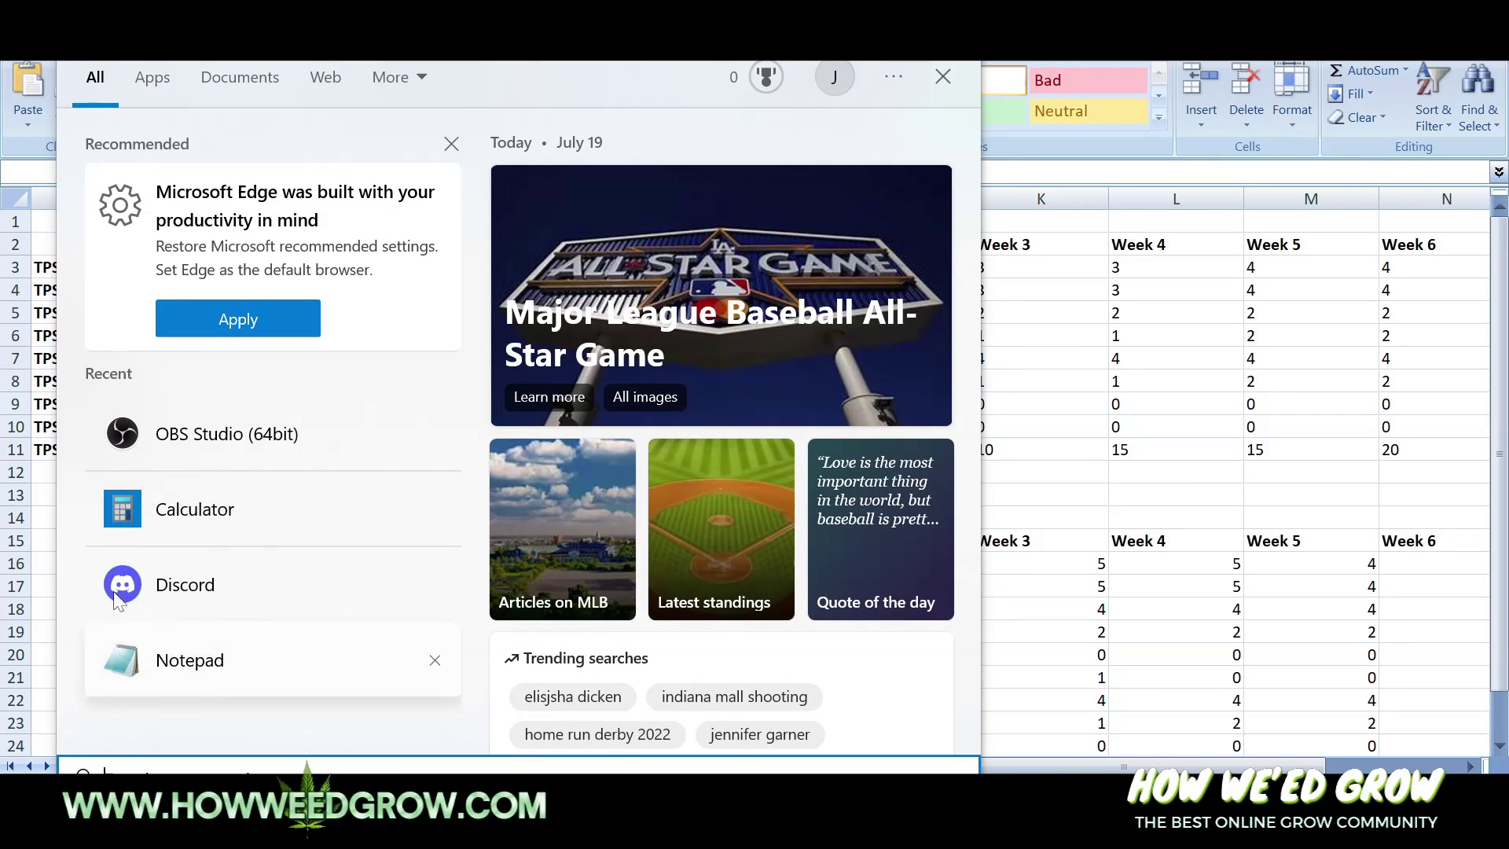
left_click(134, 503)
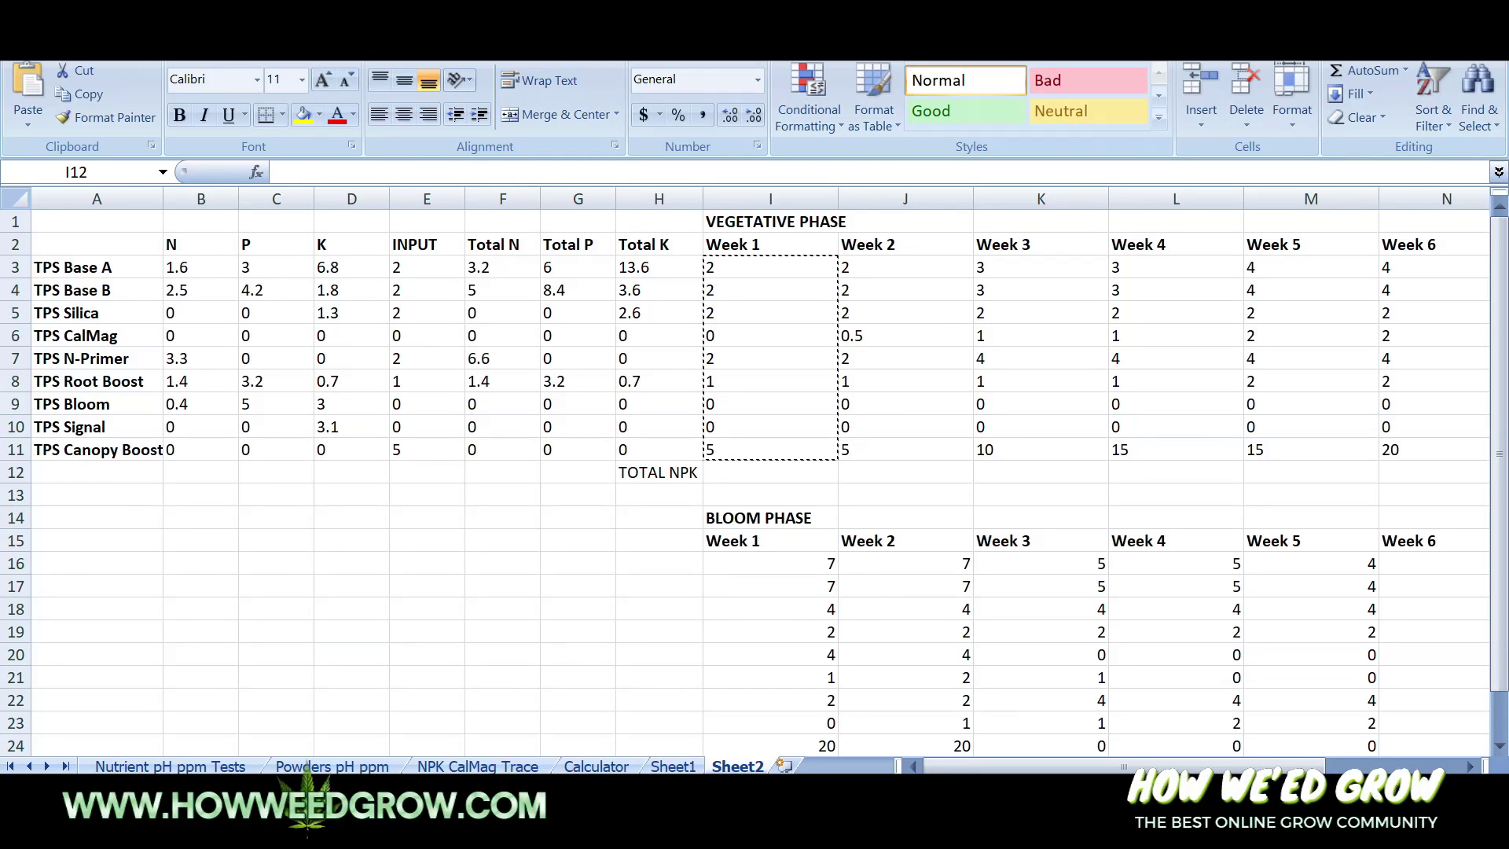
left_click_drag(526, 569, 661, 97)
- Add up the nonzero Total N values in the calculator: 3.2 + 5 + 6.6 + 1.4
left_click(884, 590)
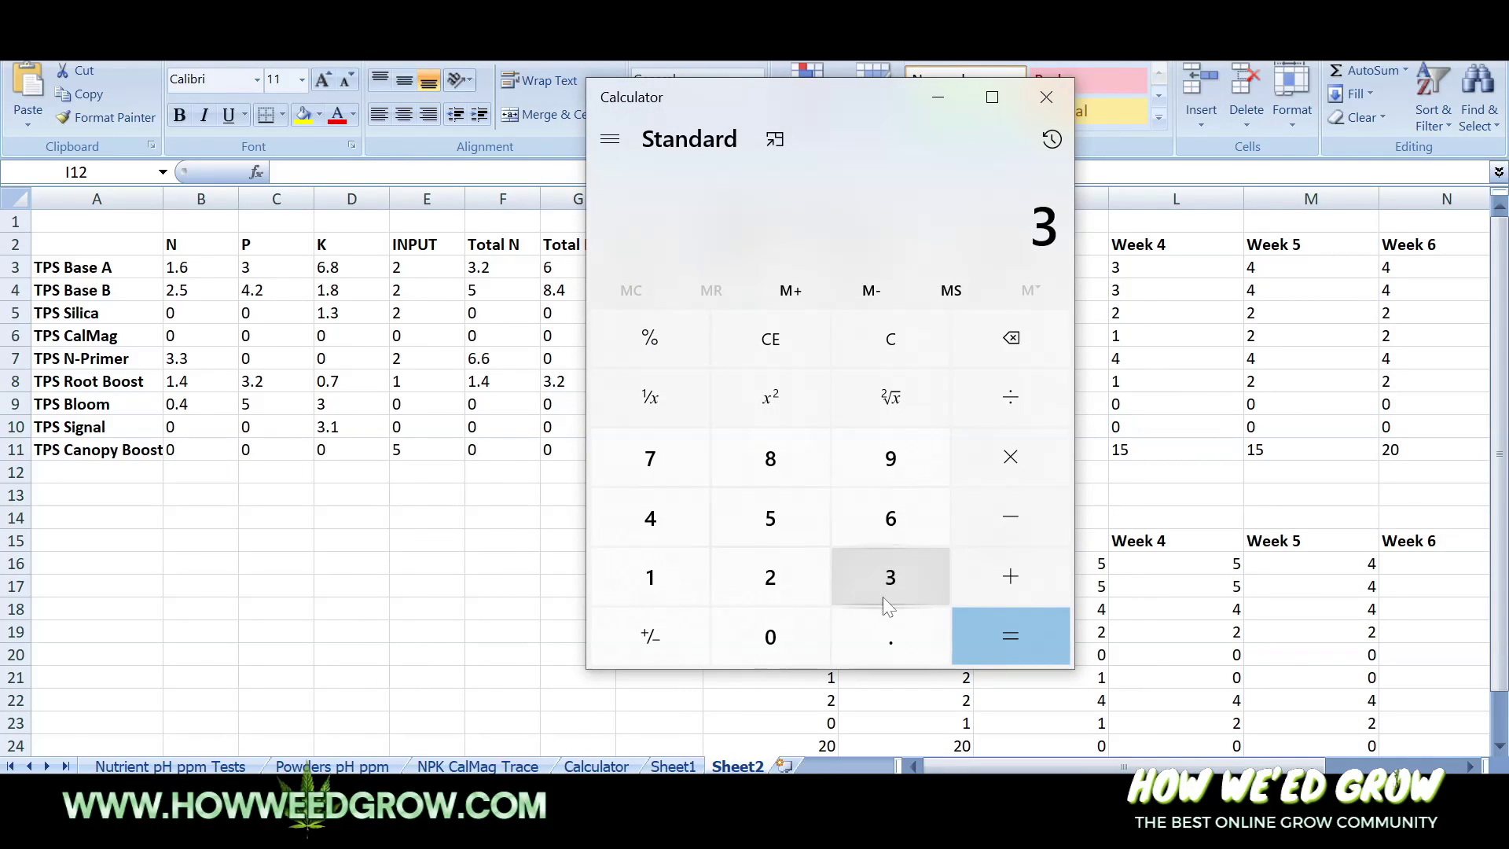
left_click(898, 636)
left_click(801, 577)
left_click(974, 572)
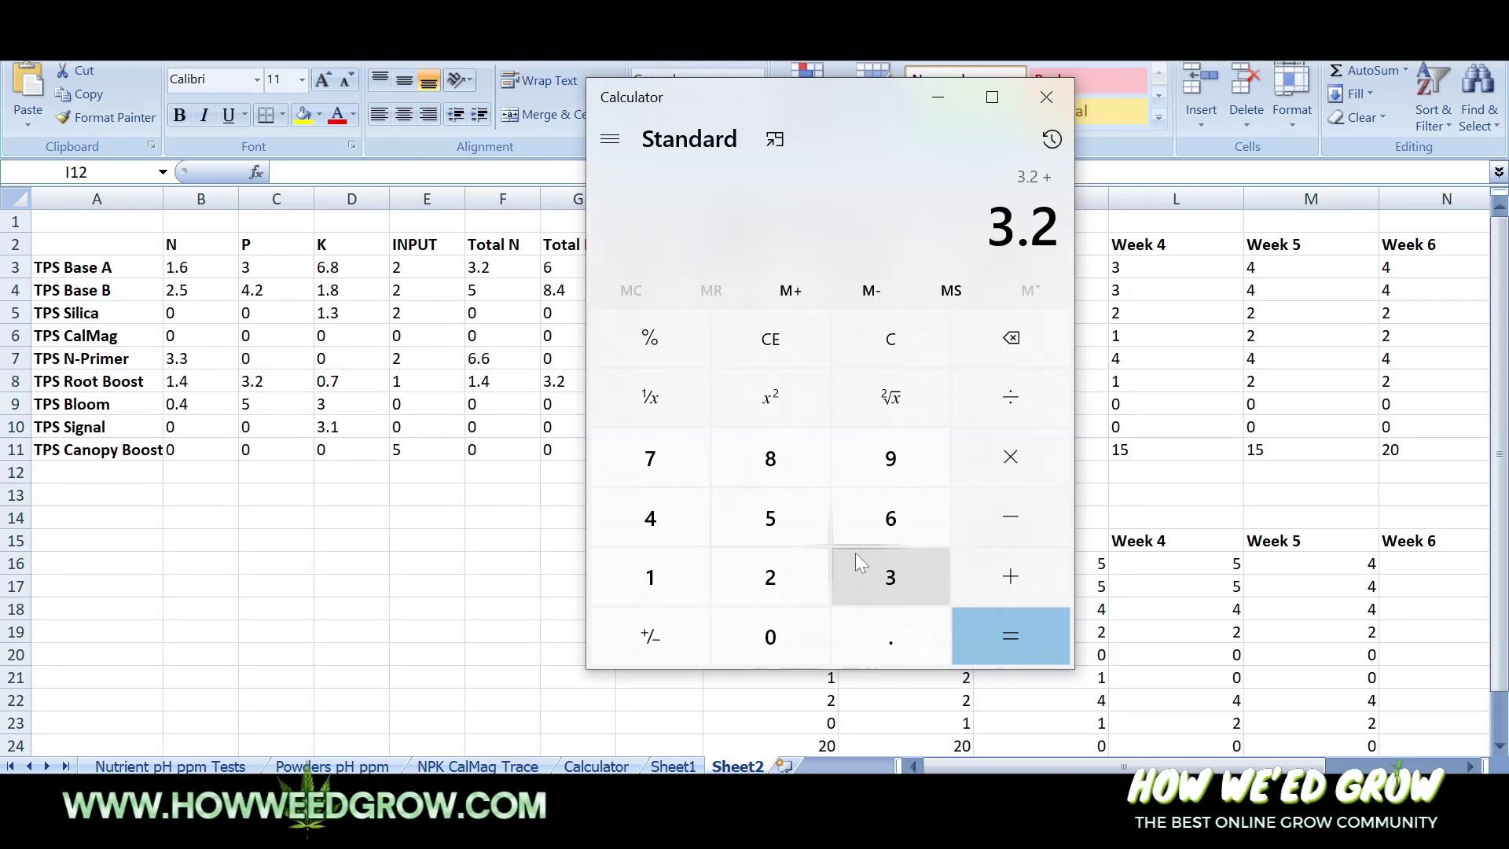
left_click(774, 521)
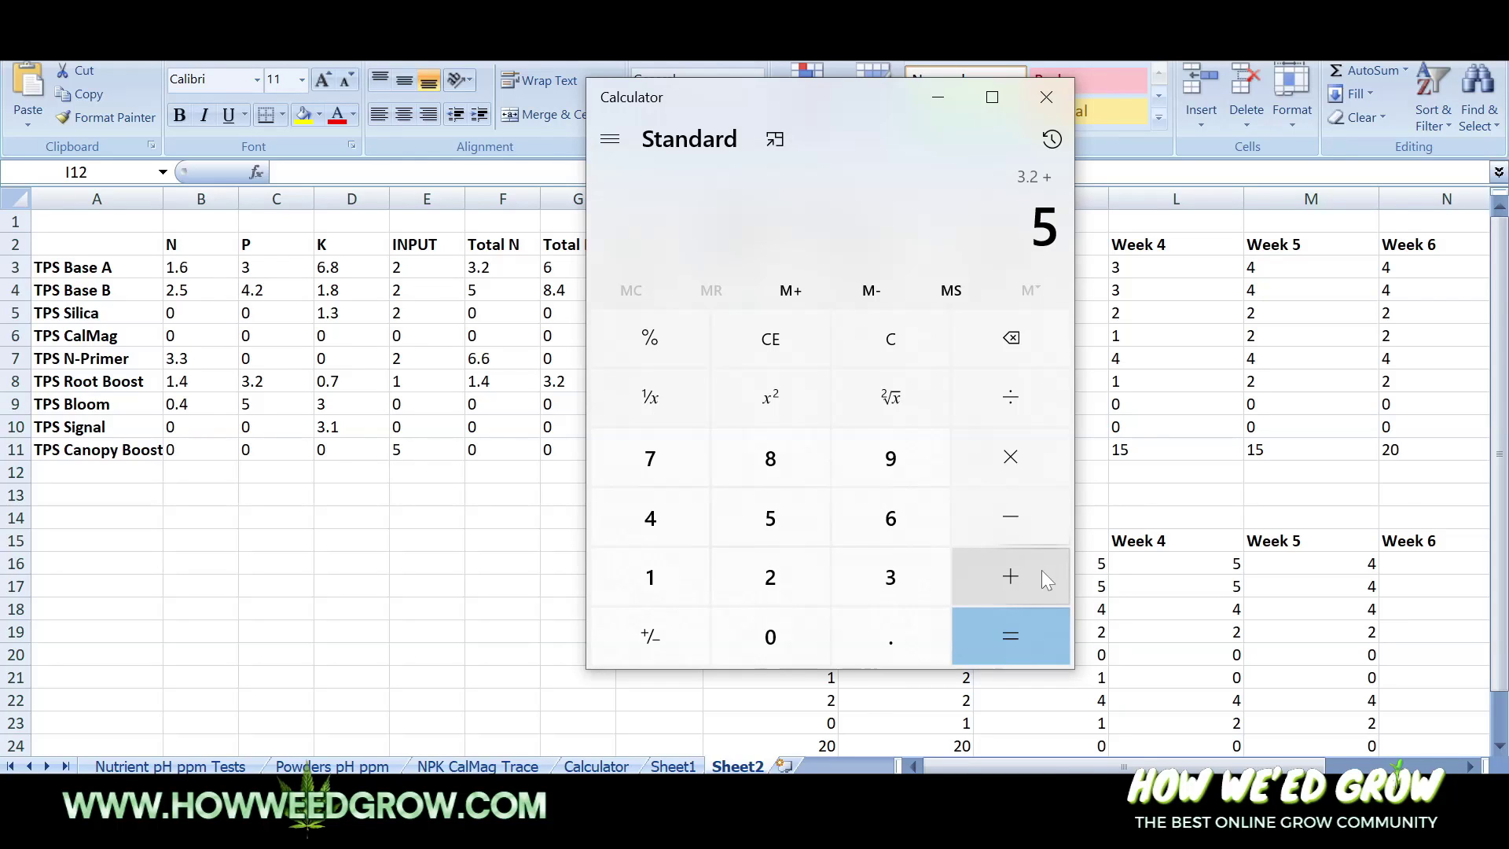
left_click(1044, 579)
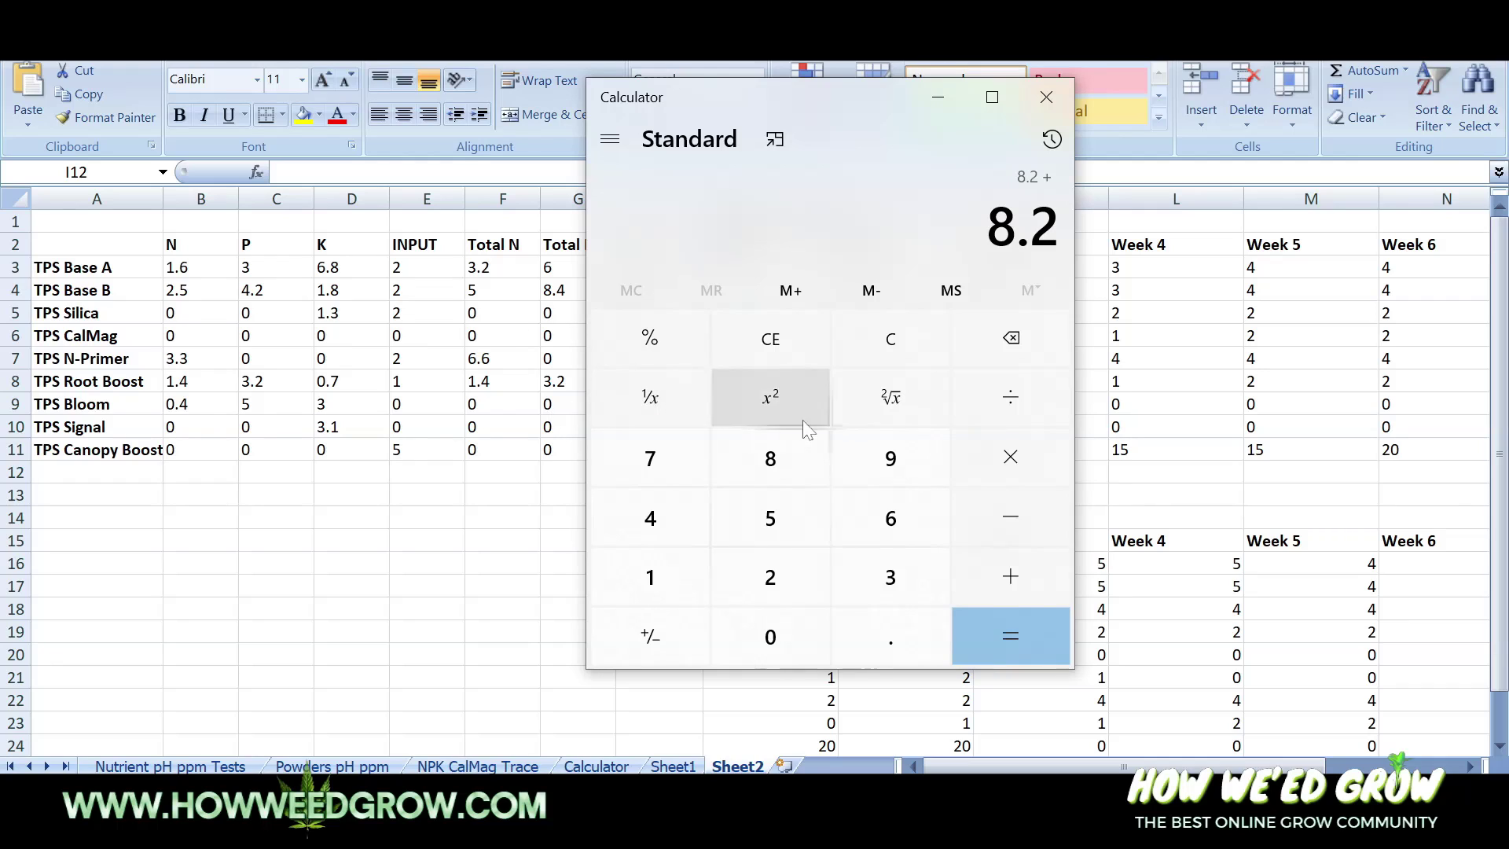
left_click(911, 515)
left_click(893, 636)
left_click(893, 519)
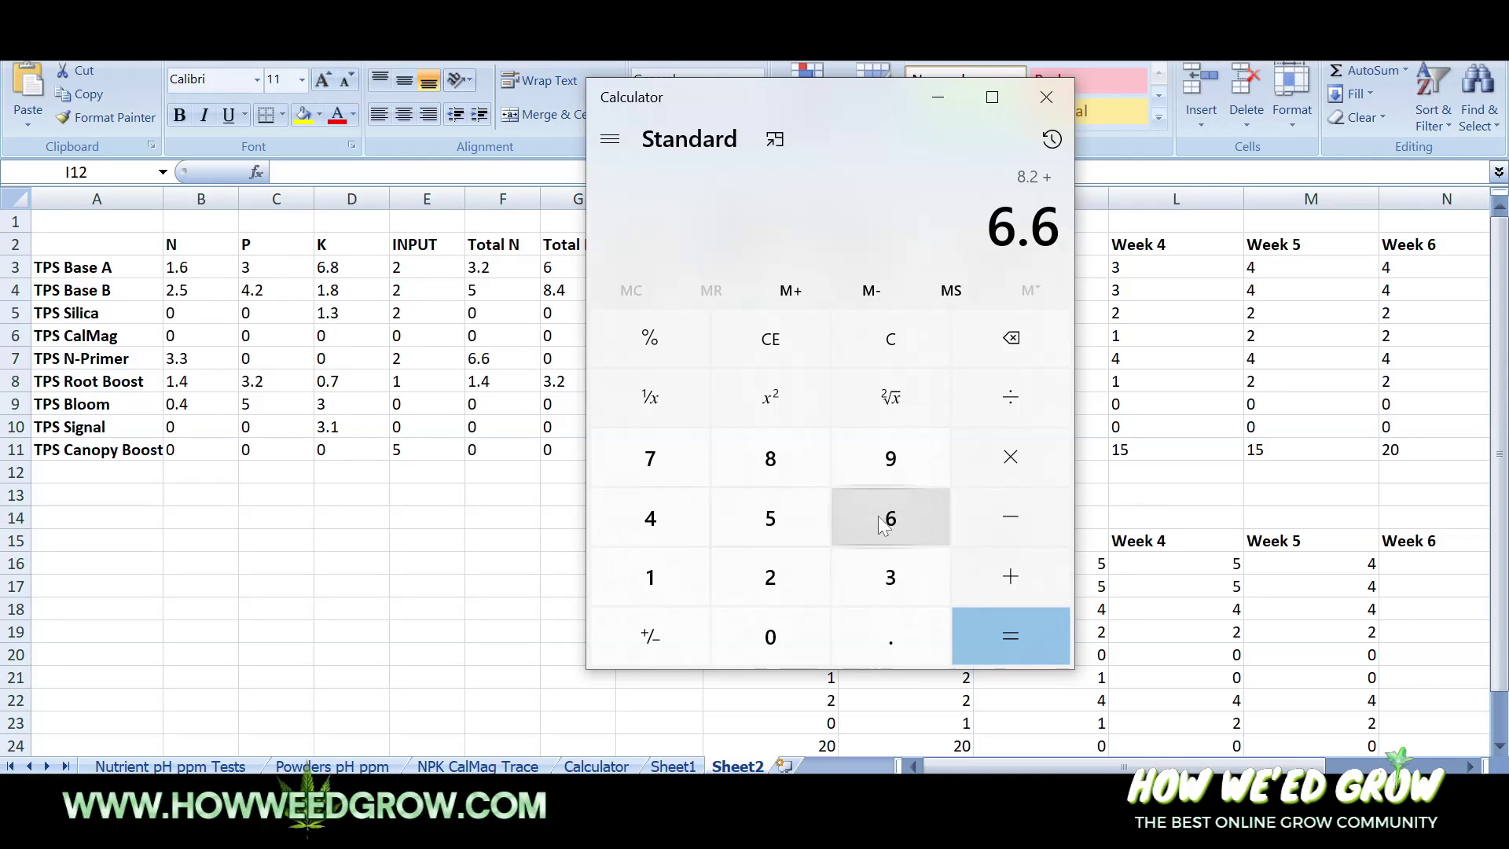
left_click(1014, 580)
left_click(695, 576)
left_click(892, 640)
left_click(663, 542)
left_click(991, 638)
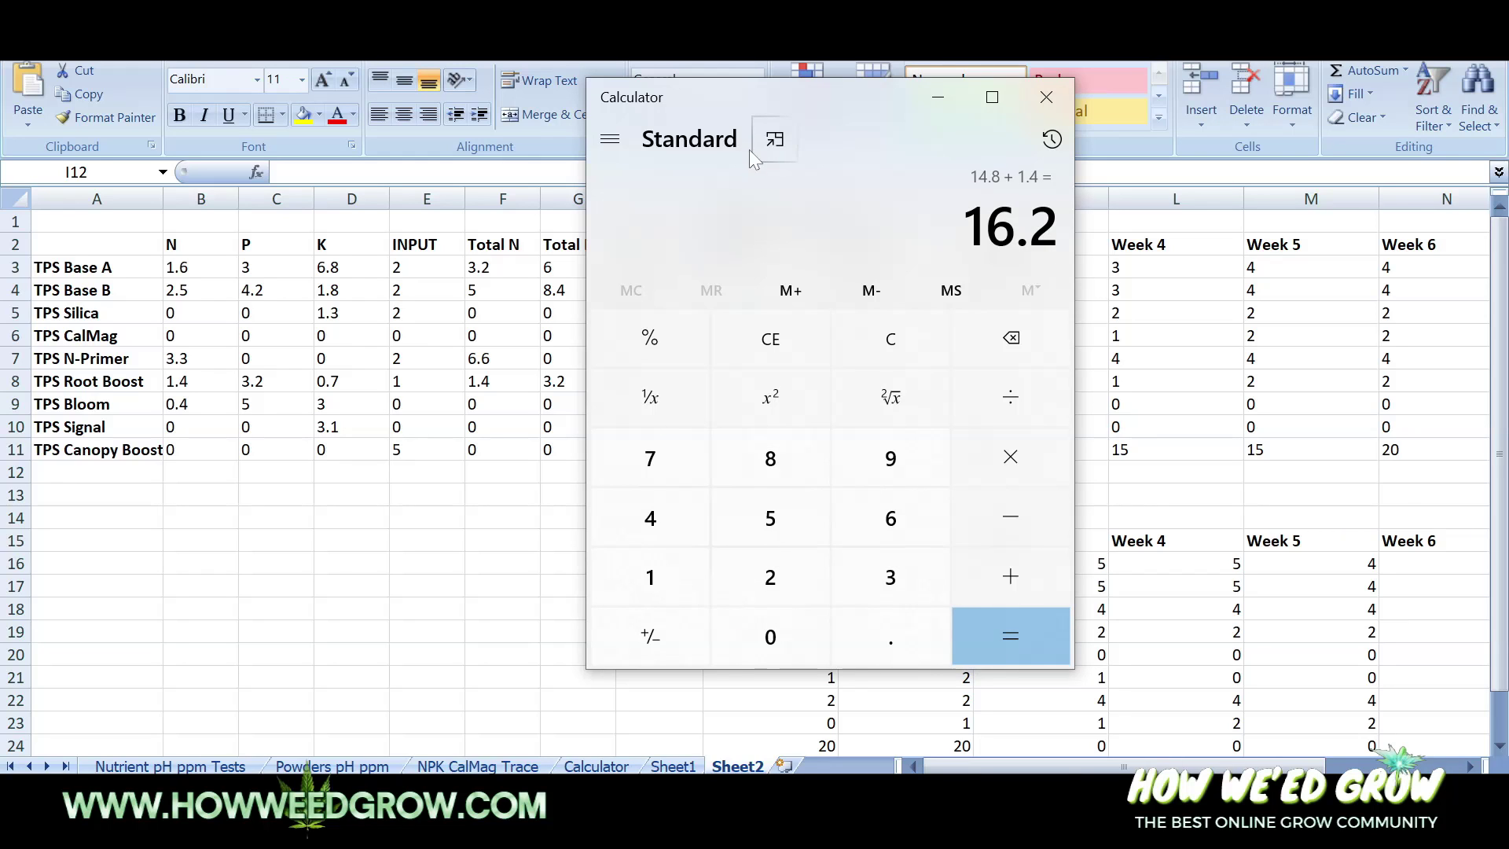
- Move the calculator aside and enter the nitrogen sum as "16.2-" in the vegetative Week 1 TOTAL NPK cell, I12
left_click_drag(793, 108, 1196, 396)
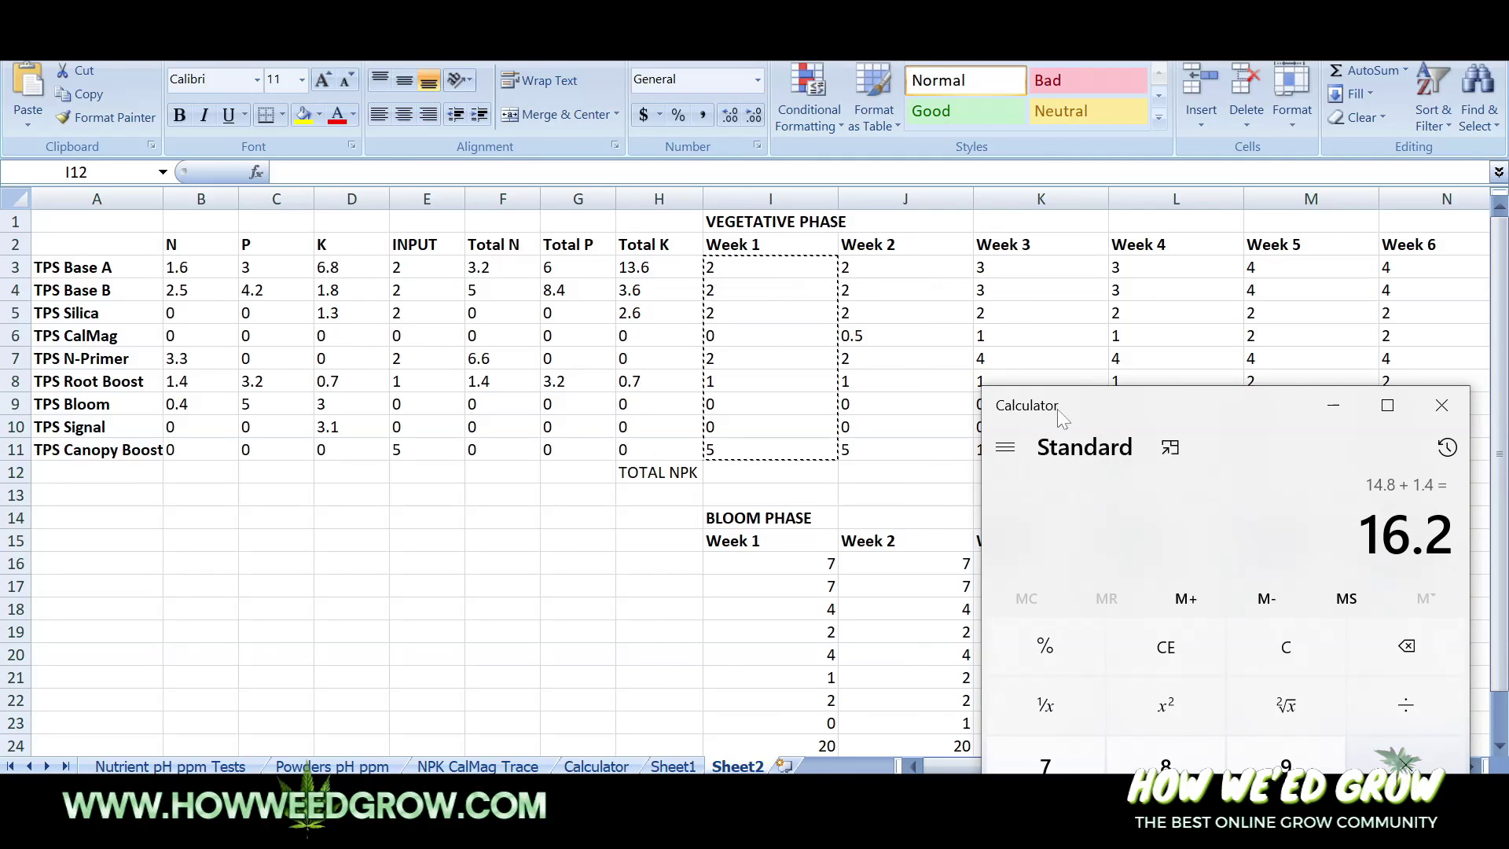
left_click(764, 470)
type("16.2-")
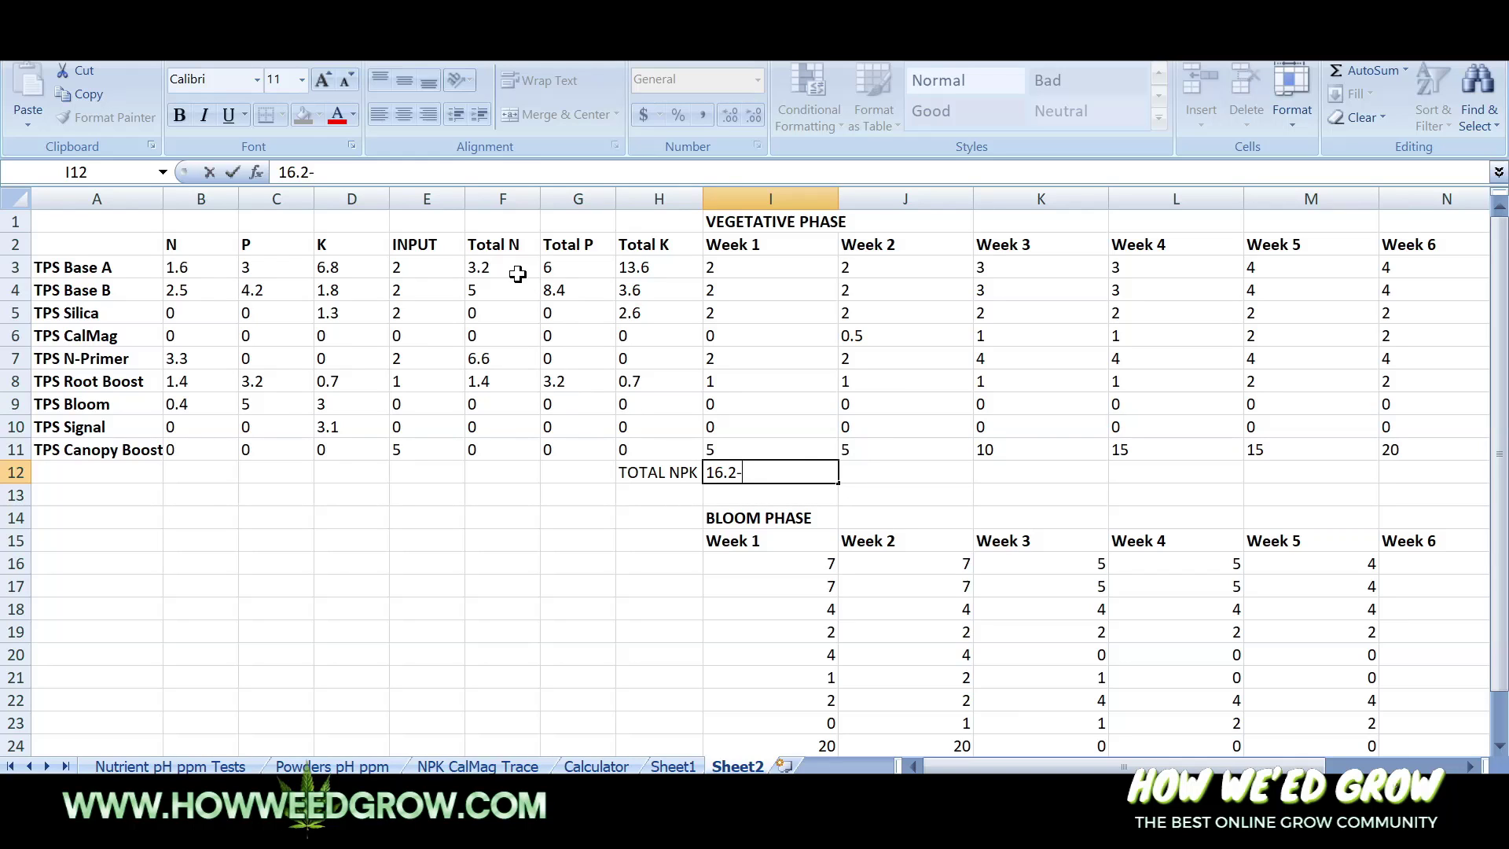
- Append the Total P sum to the Week 1 TOTAL NPK entry as "17.6-", and go through the Total K values
left_click_drag(558, 259, 590, 454)
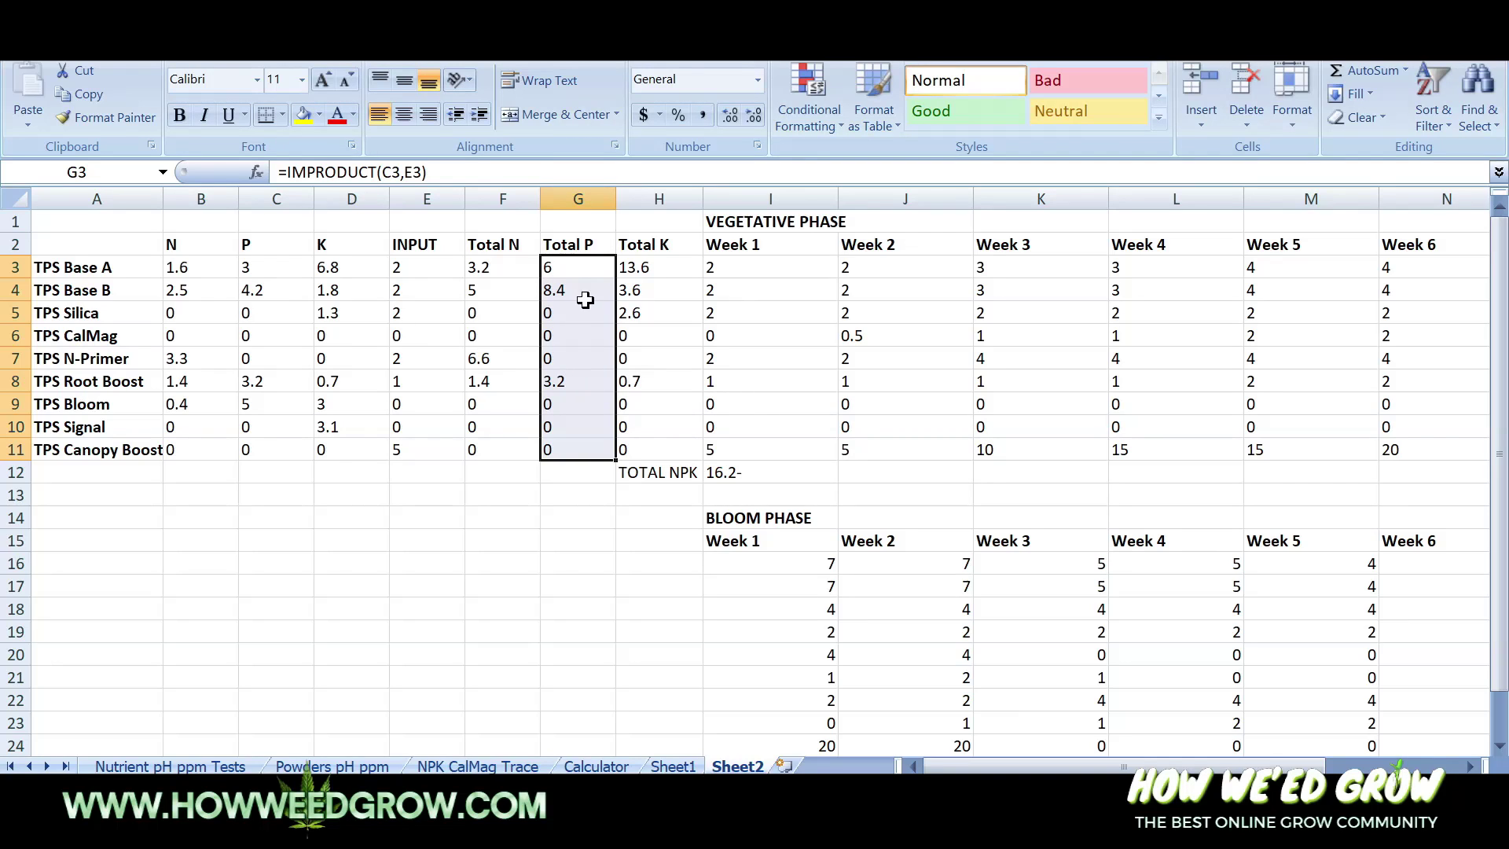
left_click(802, 472)
key("F2")
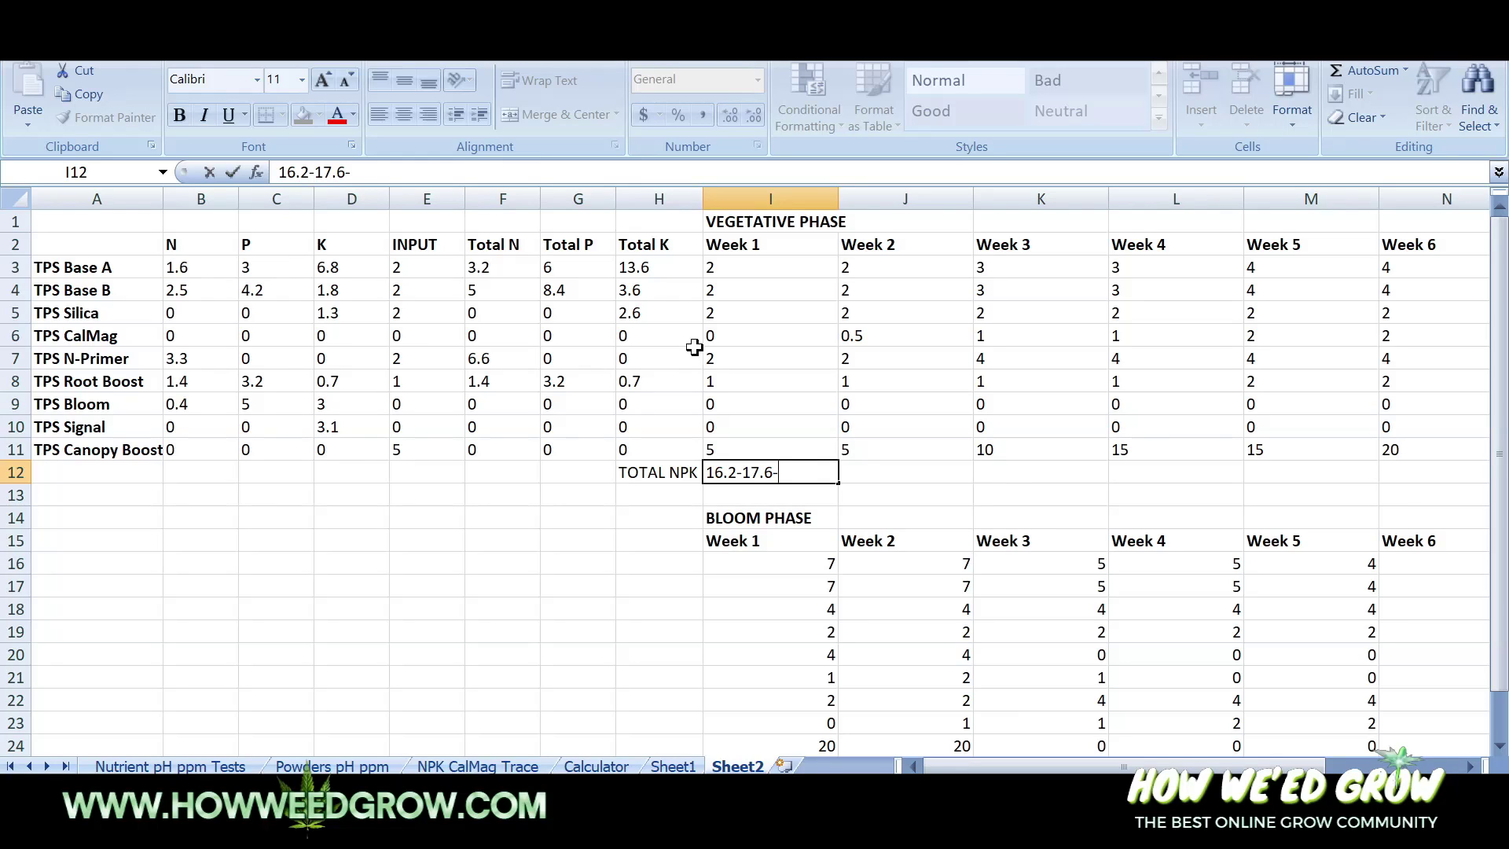
left_click(660, 270)
left_click(664, 426)
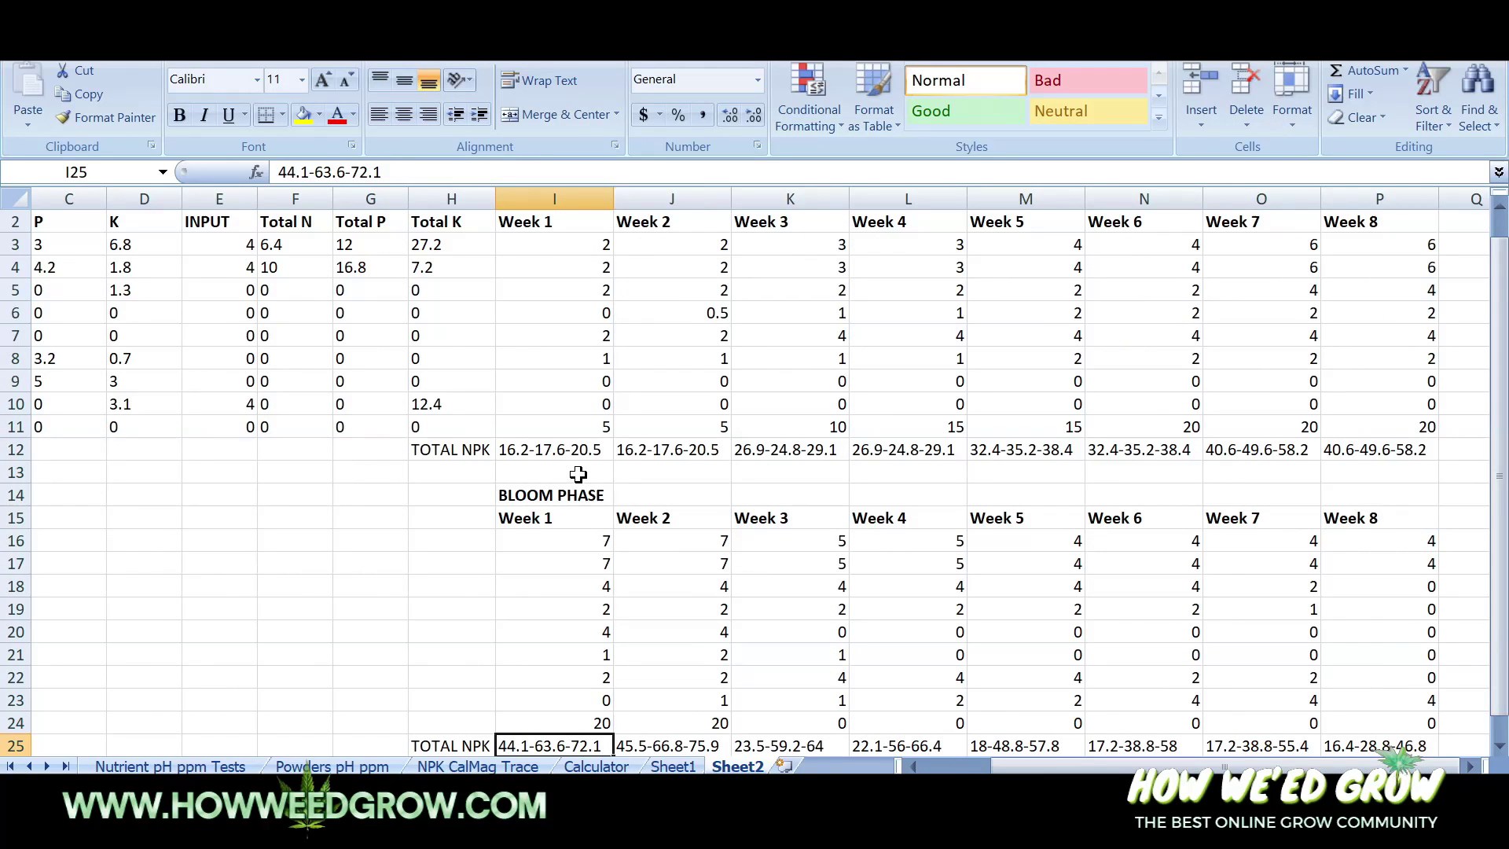
- Examine the vegetative phase doses in two-week blocks from Week 1 to Week 8, along with their TOTAL NPK values
left_click(564, 455)
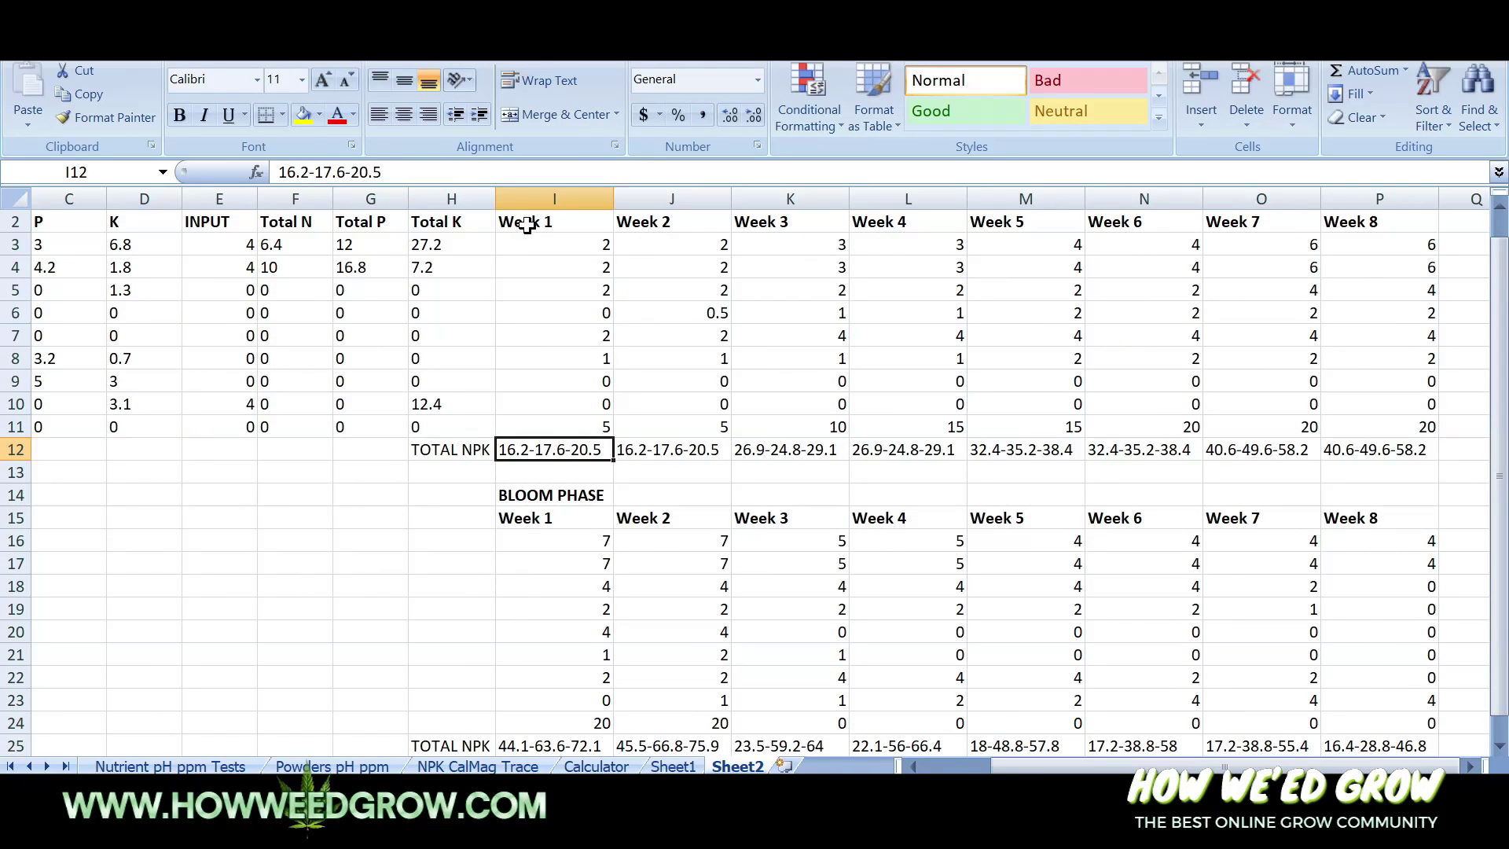
scroll(644, 420, "up", 1)
scroll(598, 377, "down", 1)
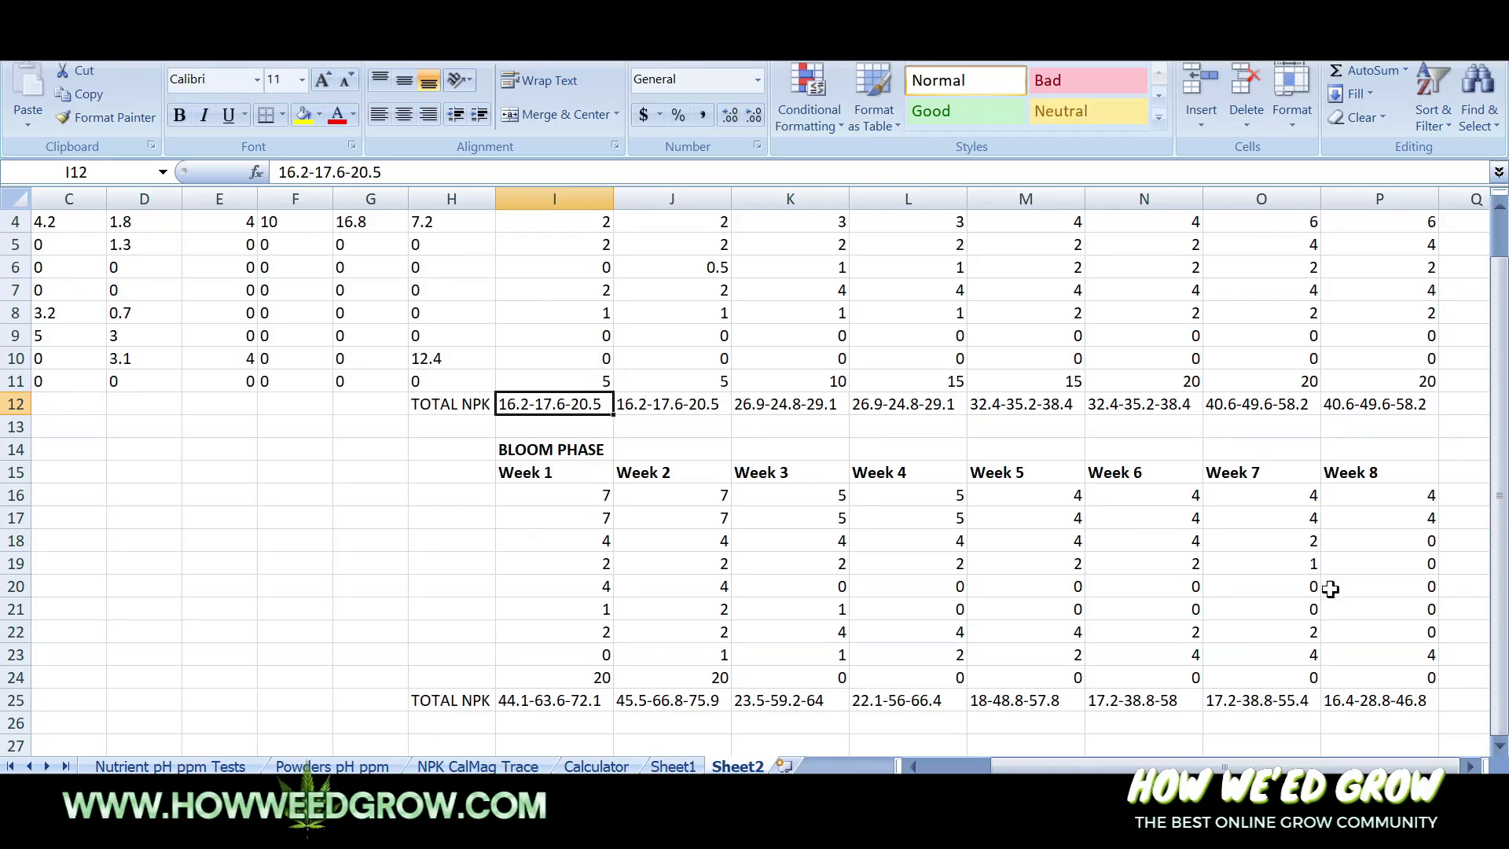
left_click_drag(1494, 527, 1488, 503)
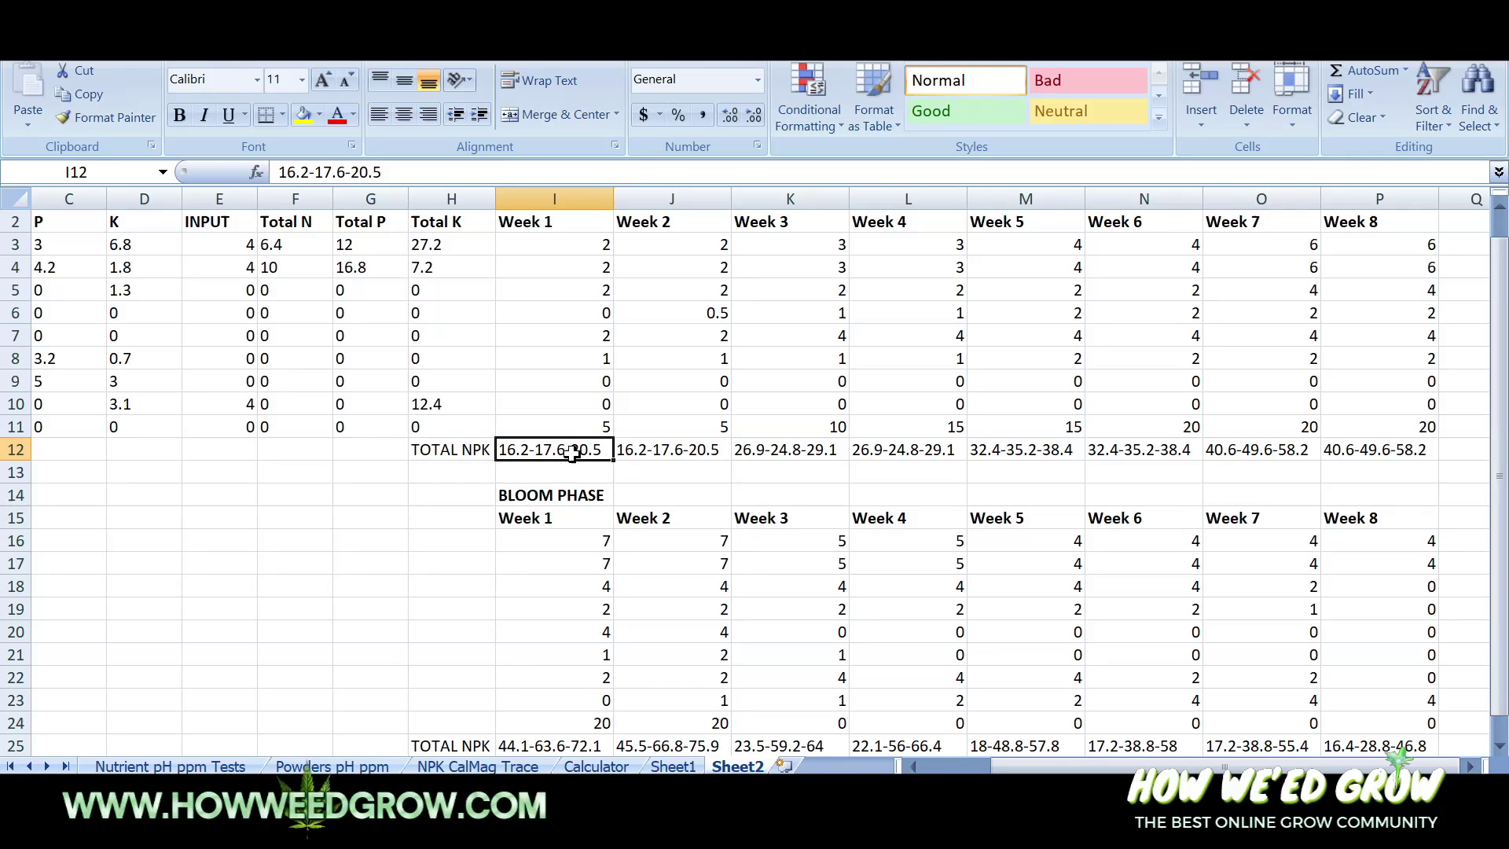
left_click(639, 457)
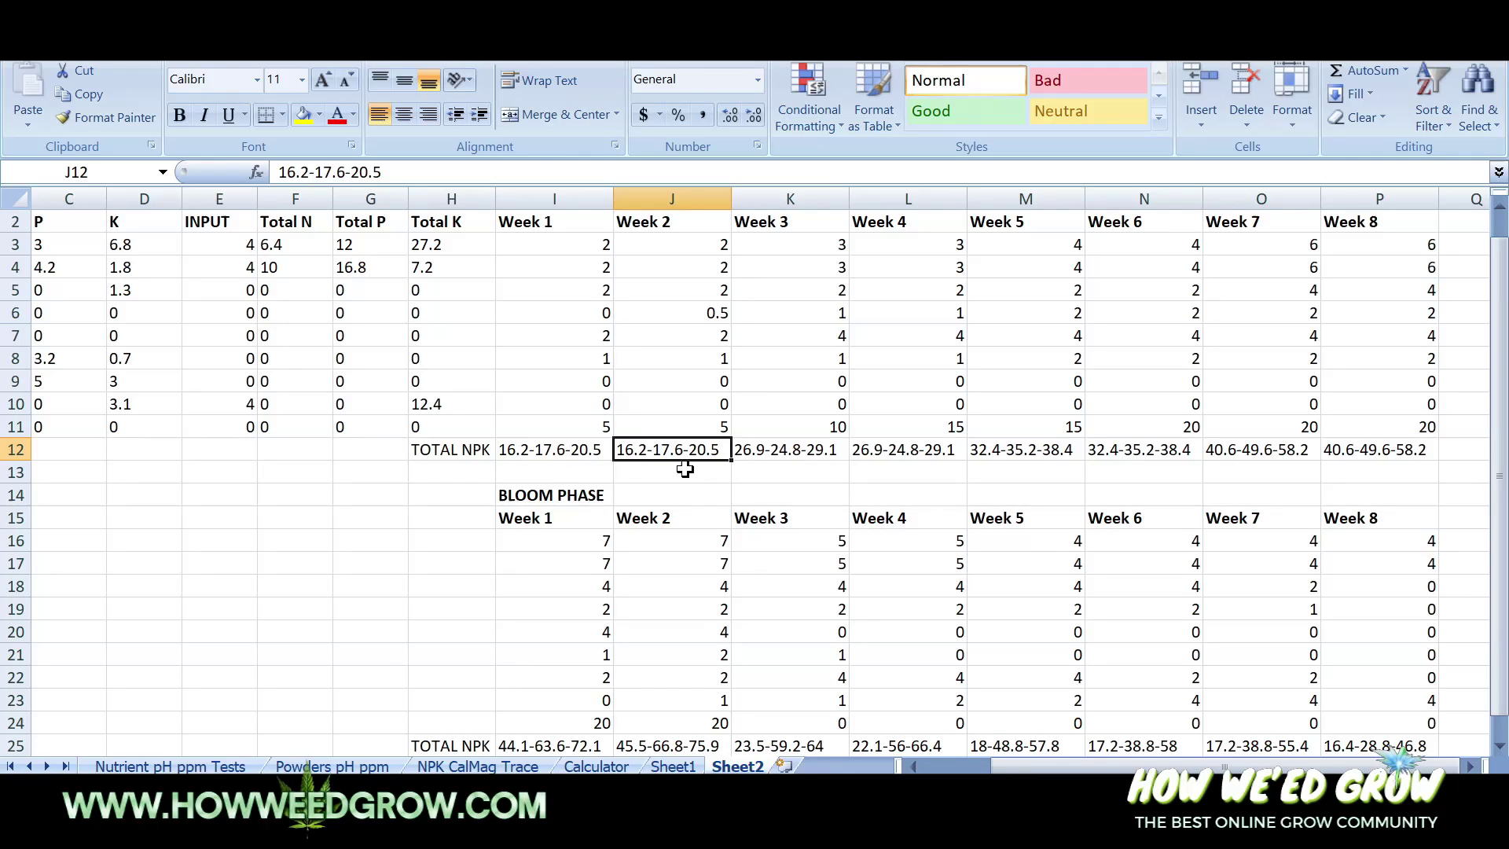
left_click_drag(551, 245, 691, 425)
left_click_drag(786, 248, 917, 428)
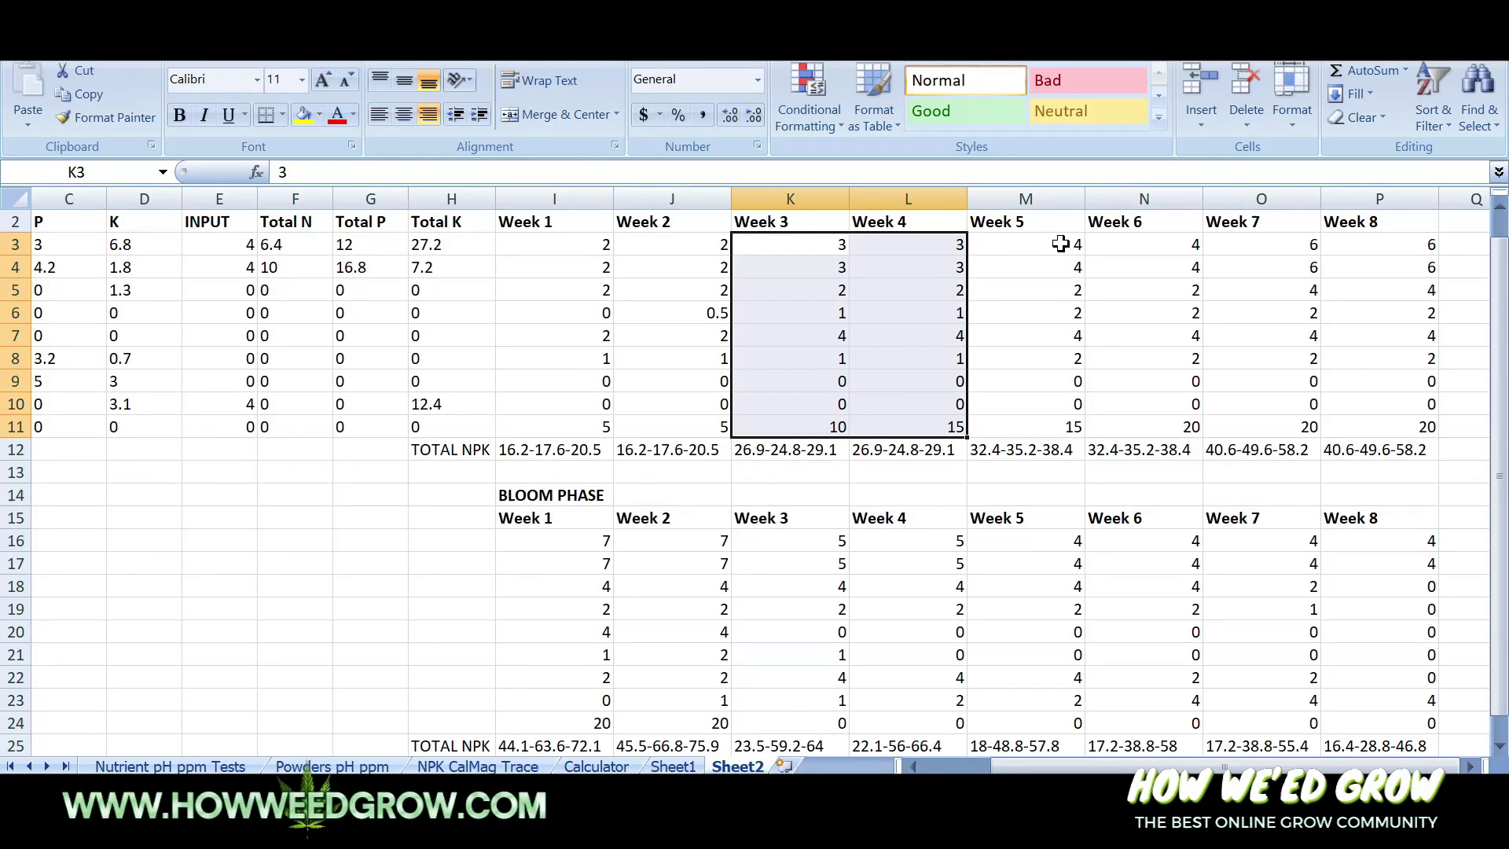
left_click_drag(1060, 244, 1182, 429)
left_click_drag(1271, 249, 1415, 424)
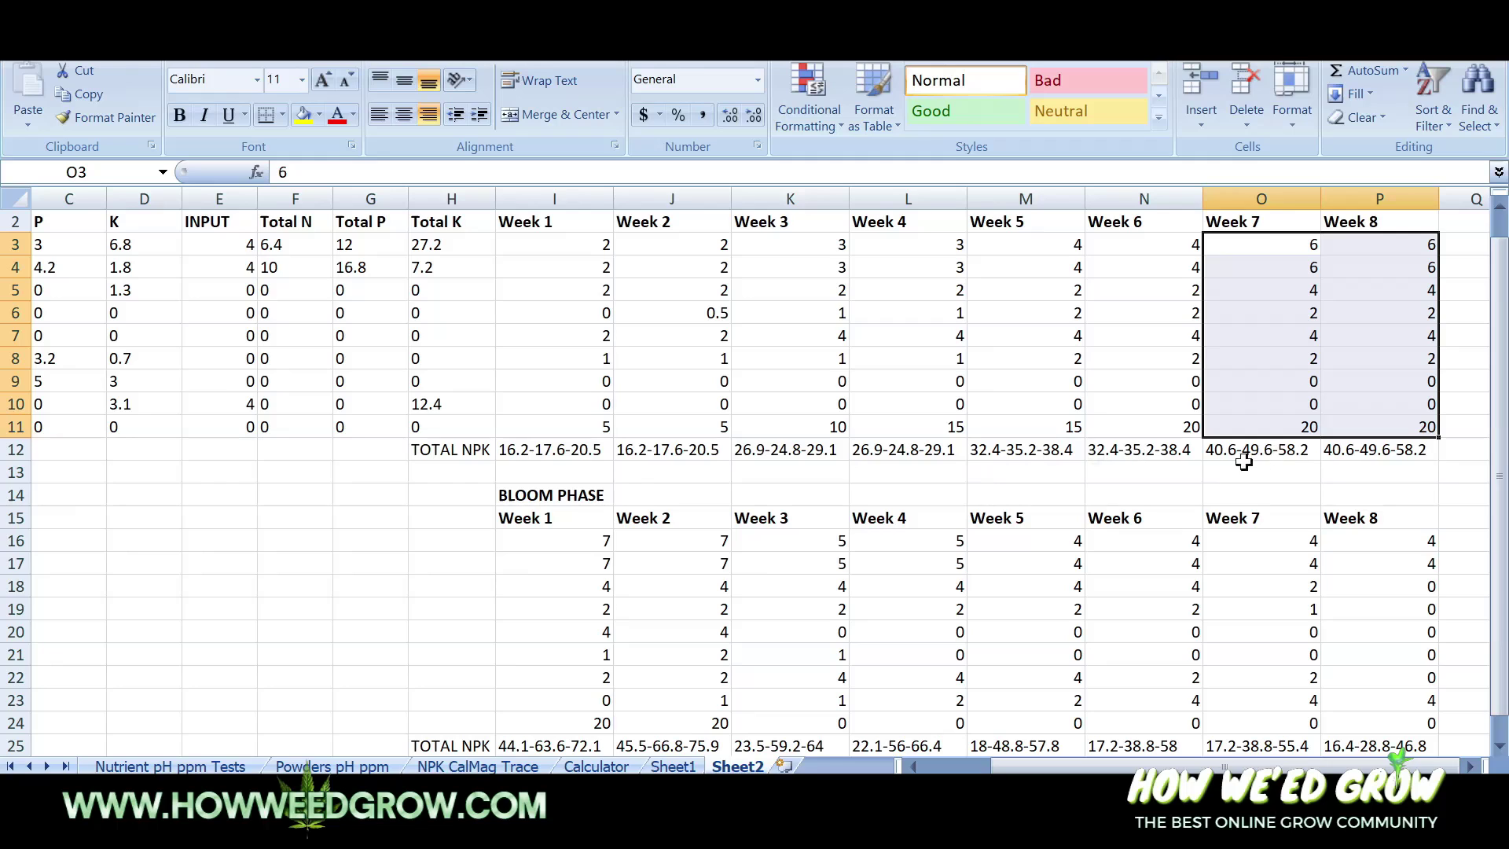
left_click(1283, 460)
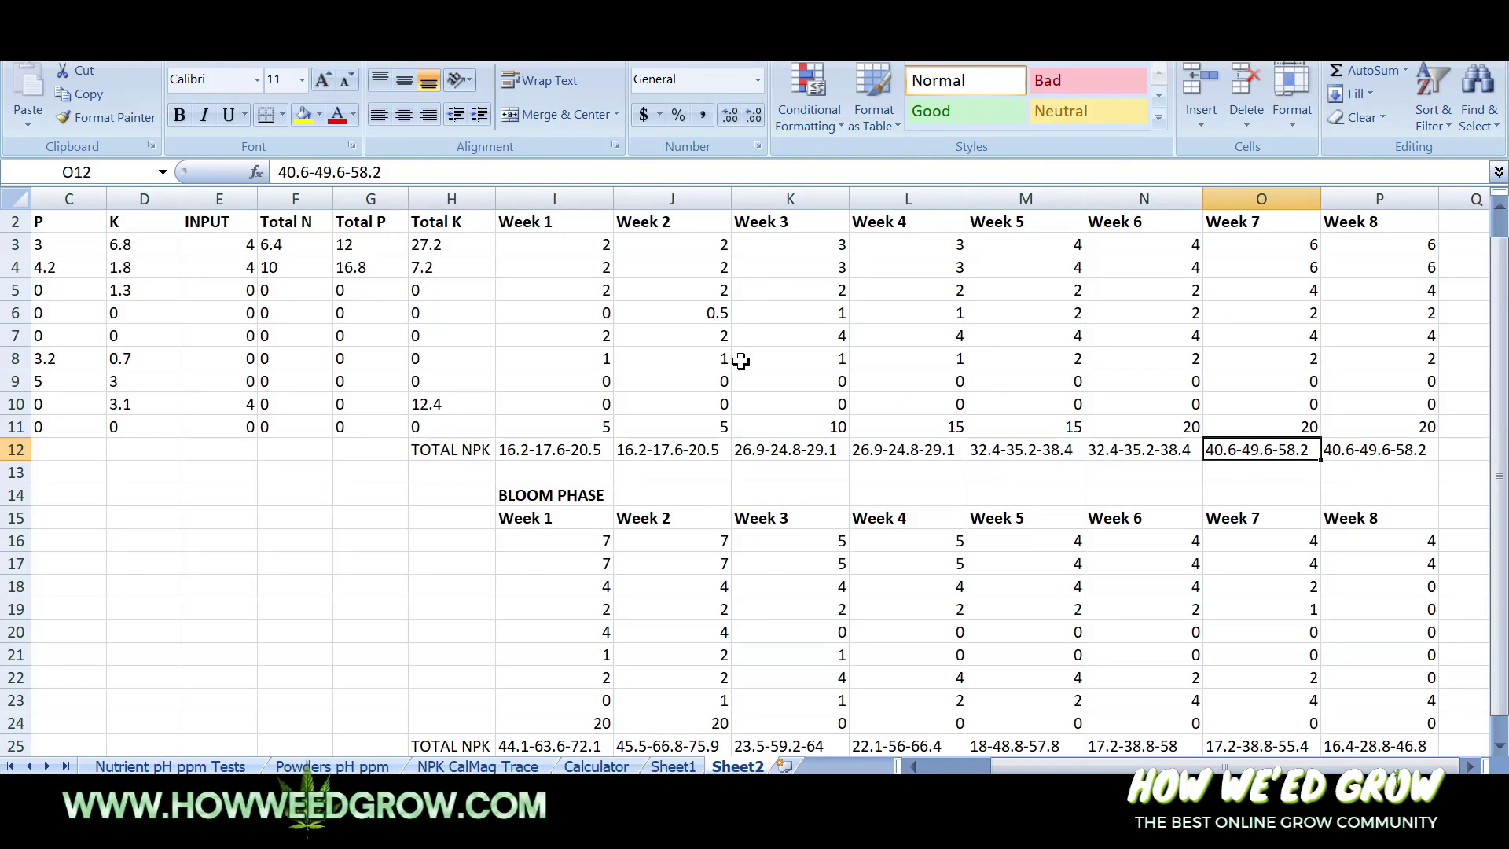
- Follow the TOTAL NPK row across the vegetative weeks, and compare vegetative Week 8 with bloom Week 1
left_click_drag(569, 449, 1387, 453)
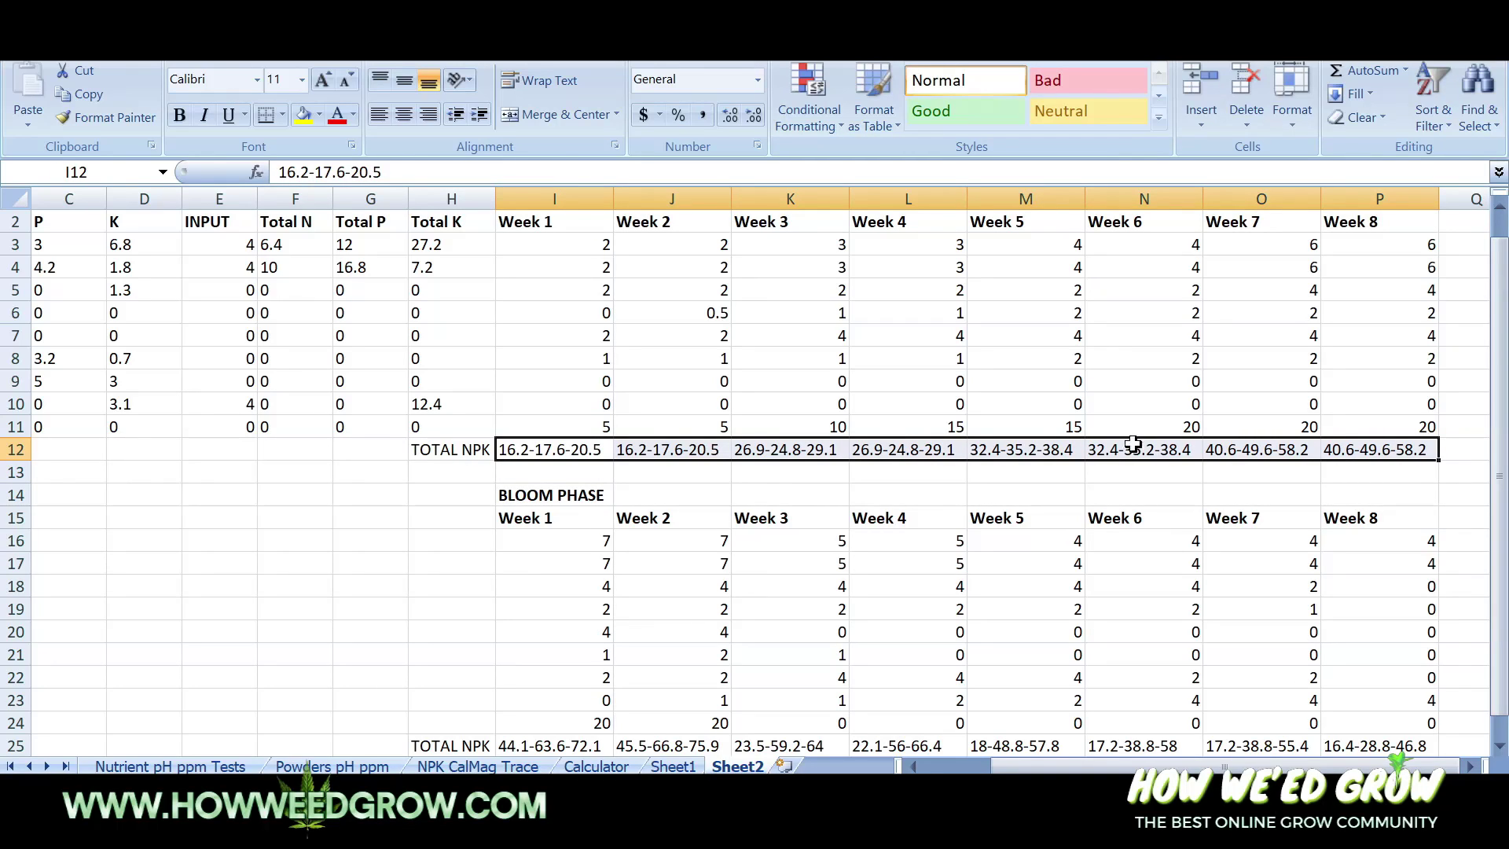
left_click(546, 463)
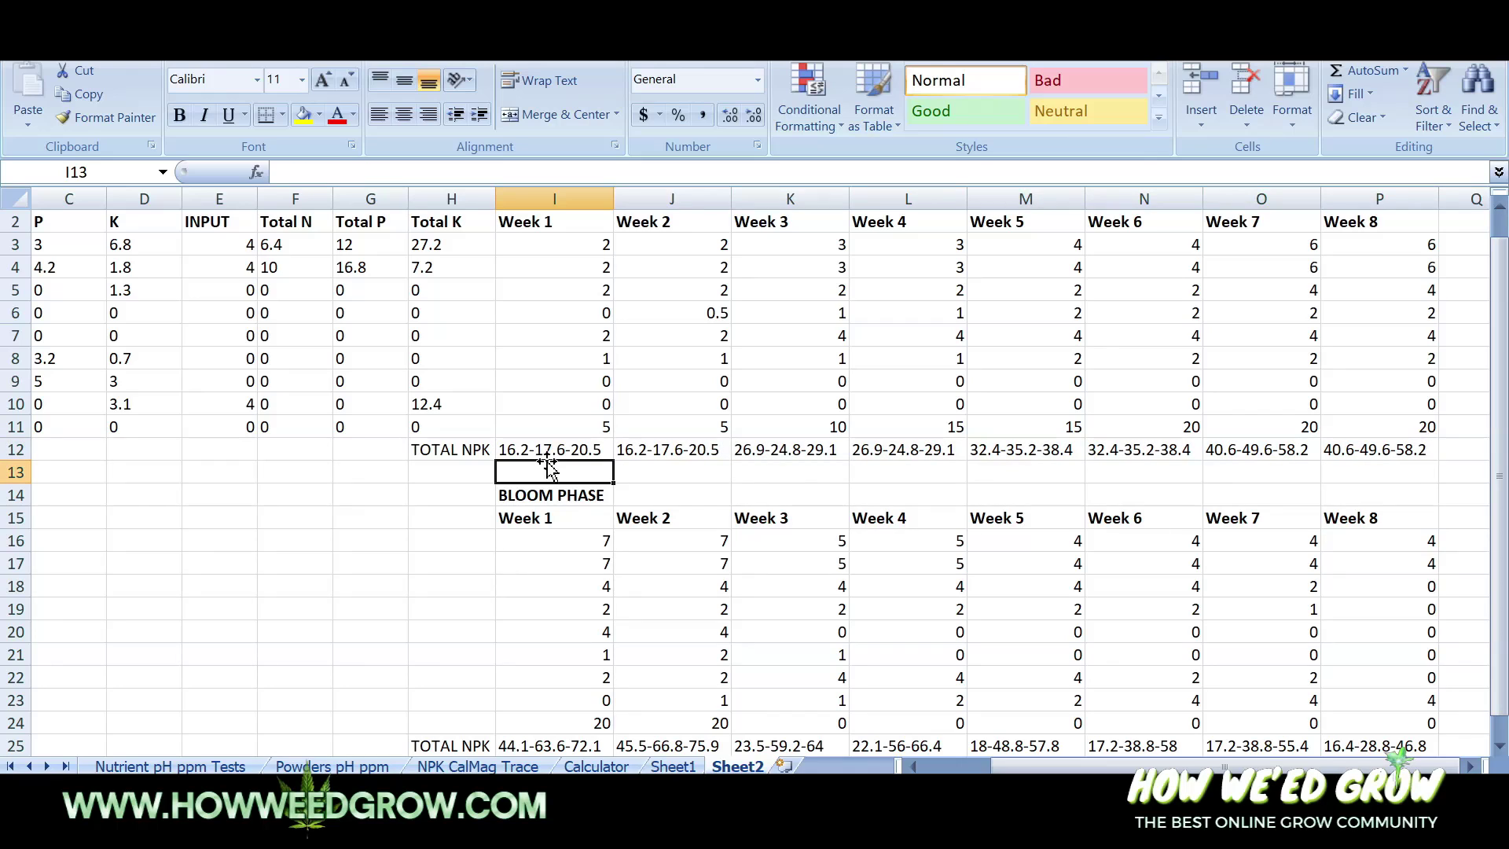
left_click_drag(553, 452, 1340, 445)
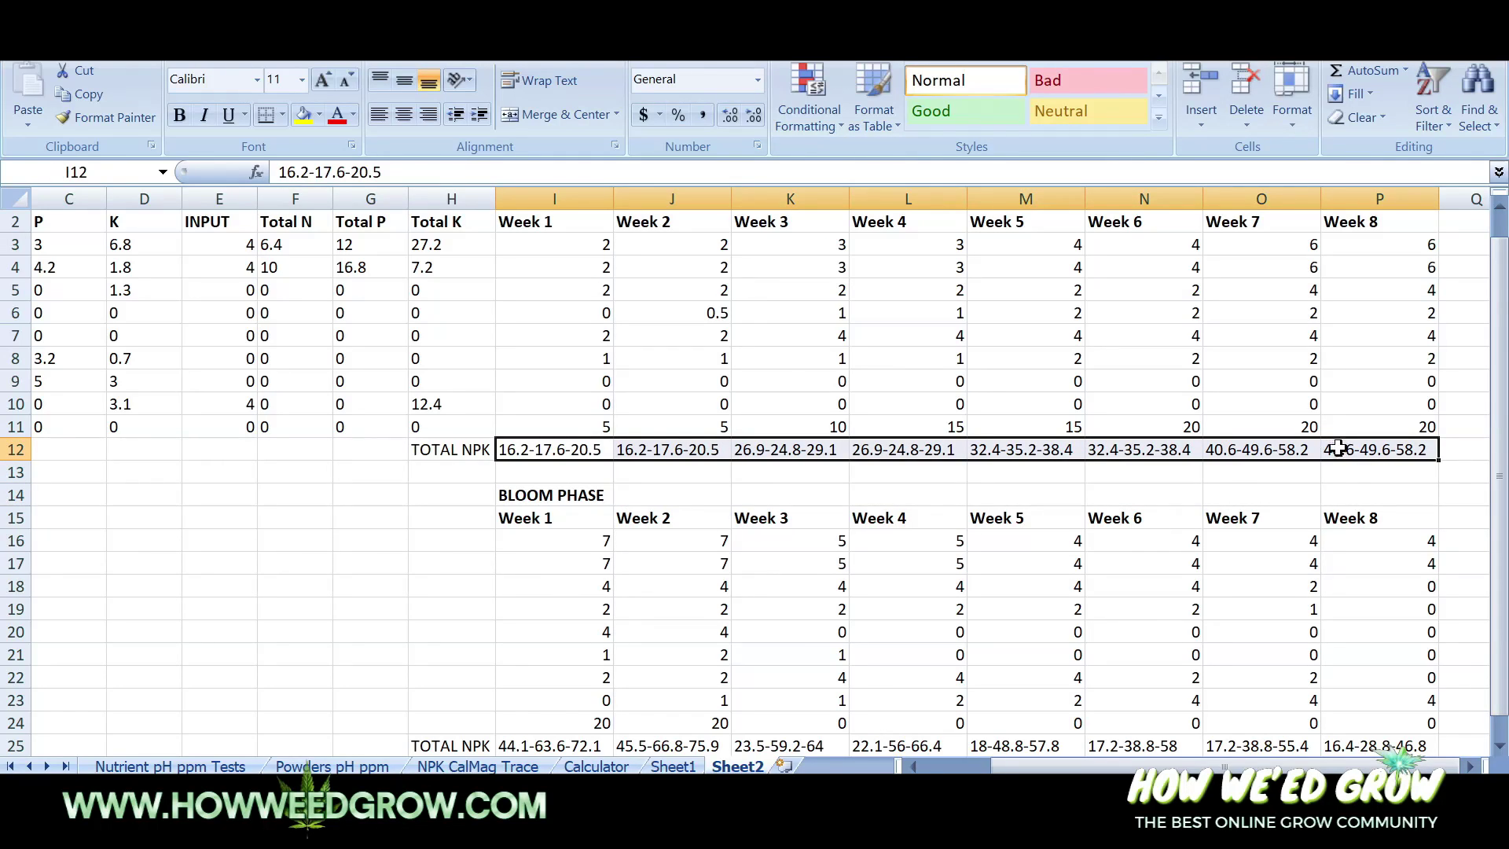
left_click(580, 471)
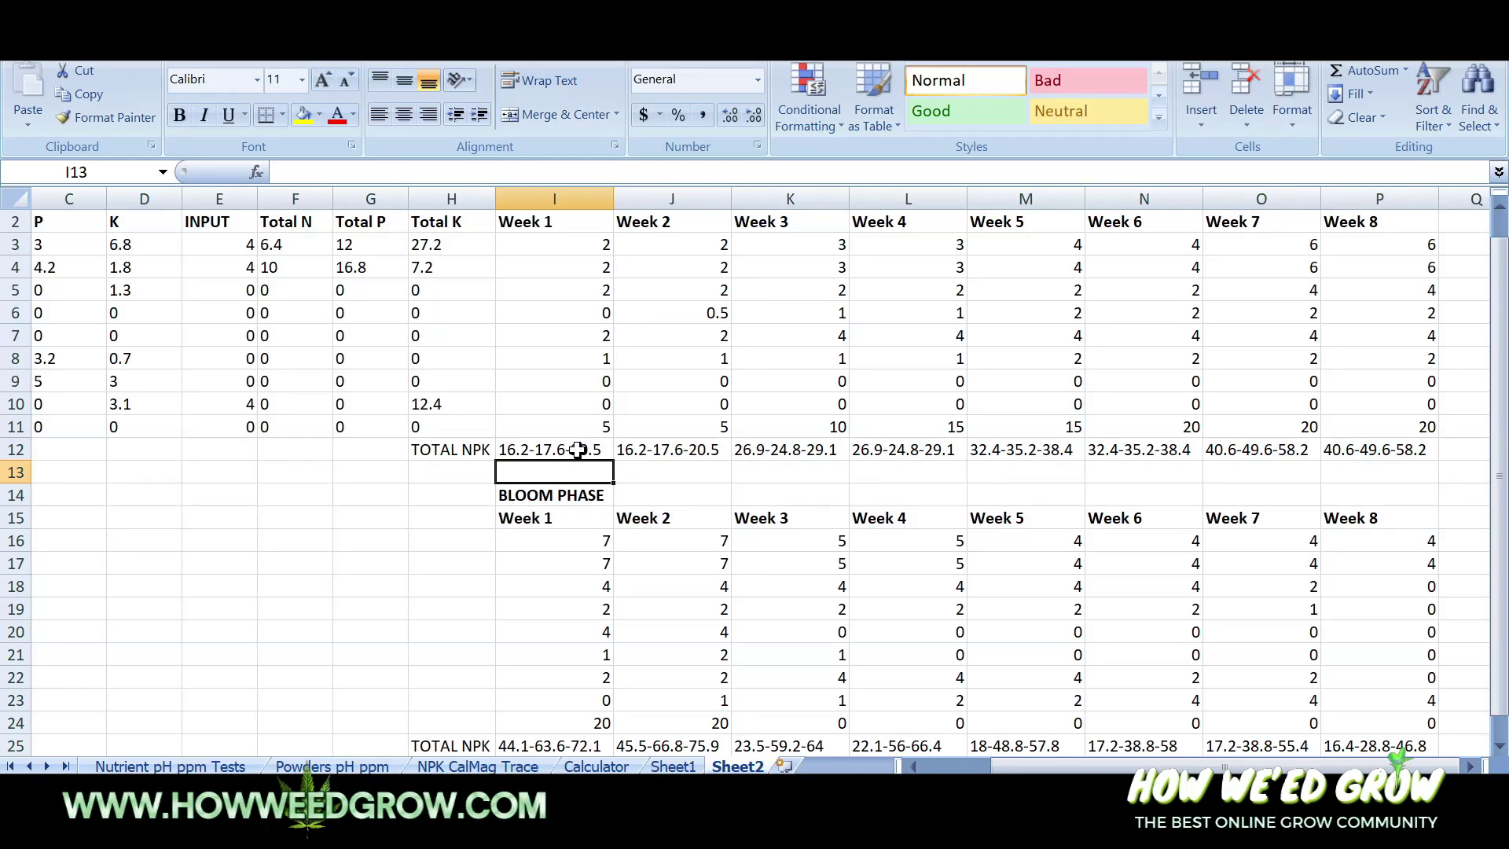
left_click_drag(578, 450, 1363, 439)
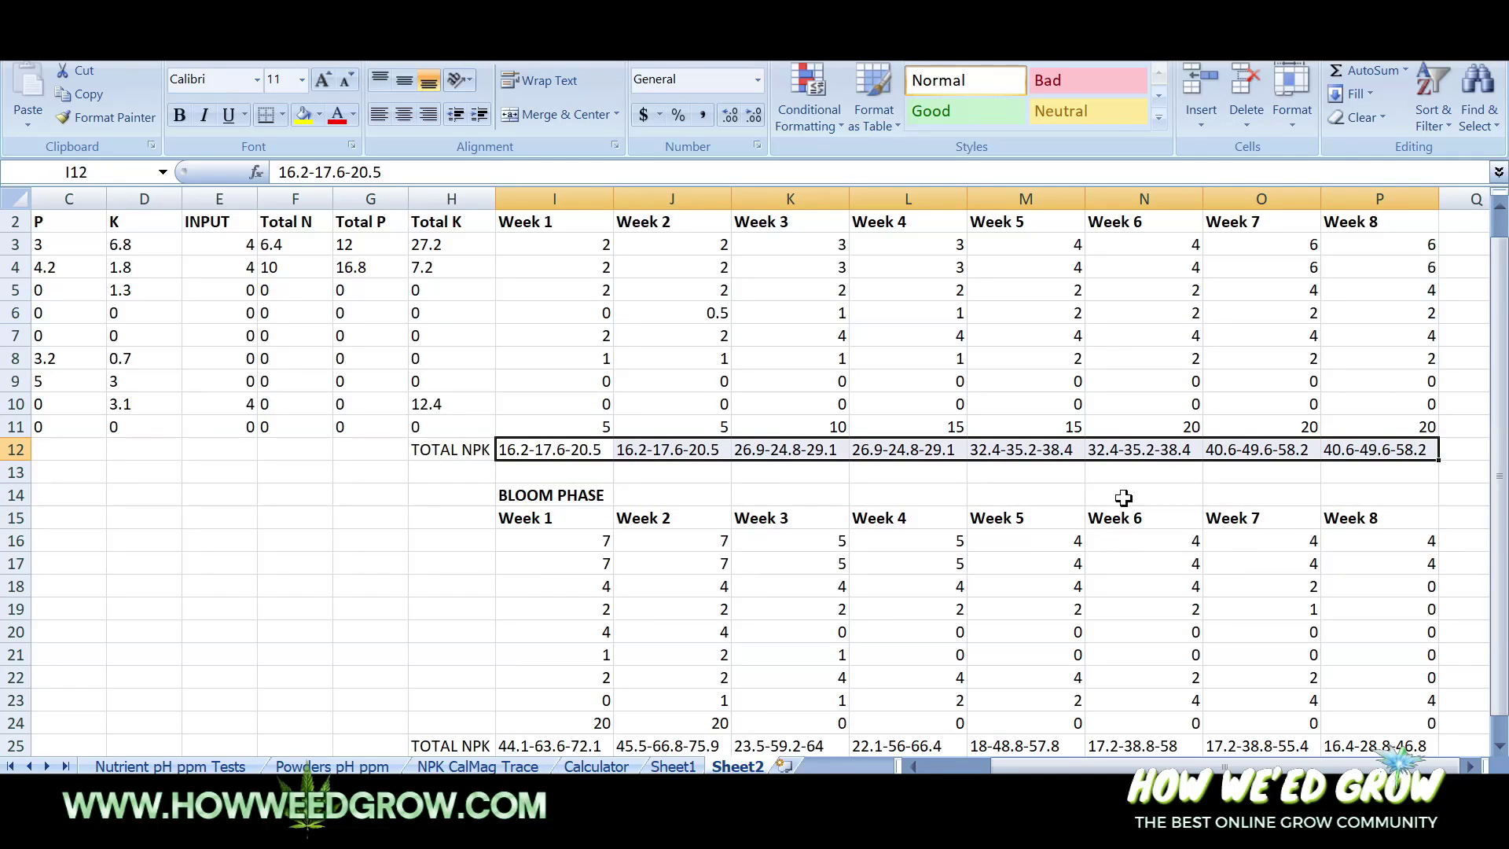
left_click(580, 548)
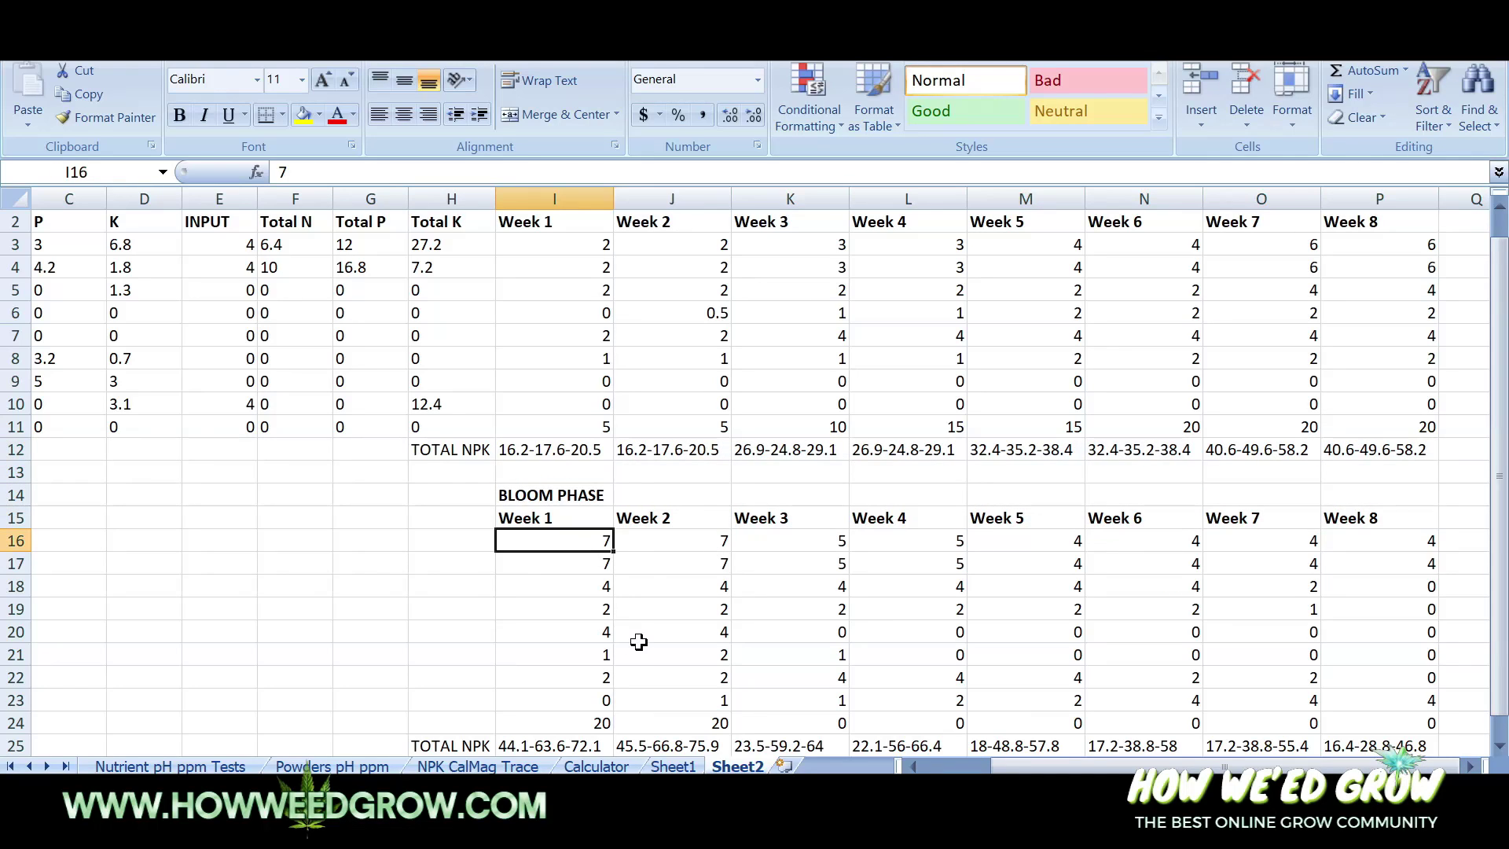
left_click(586, 744)
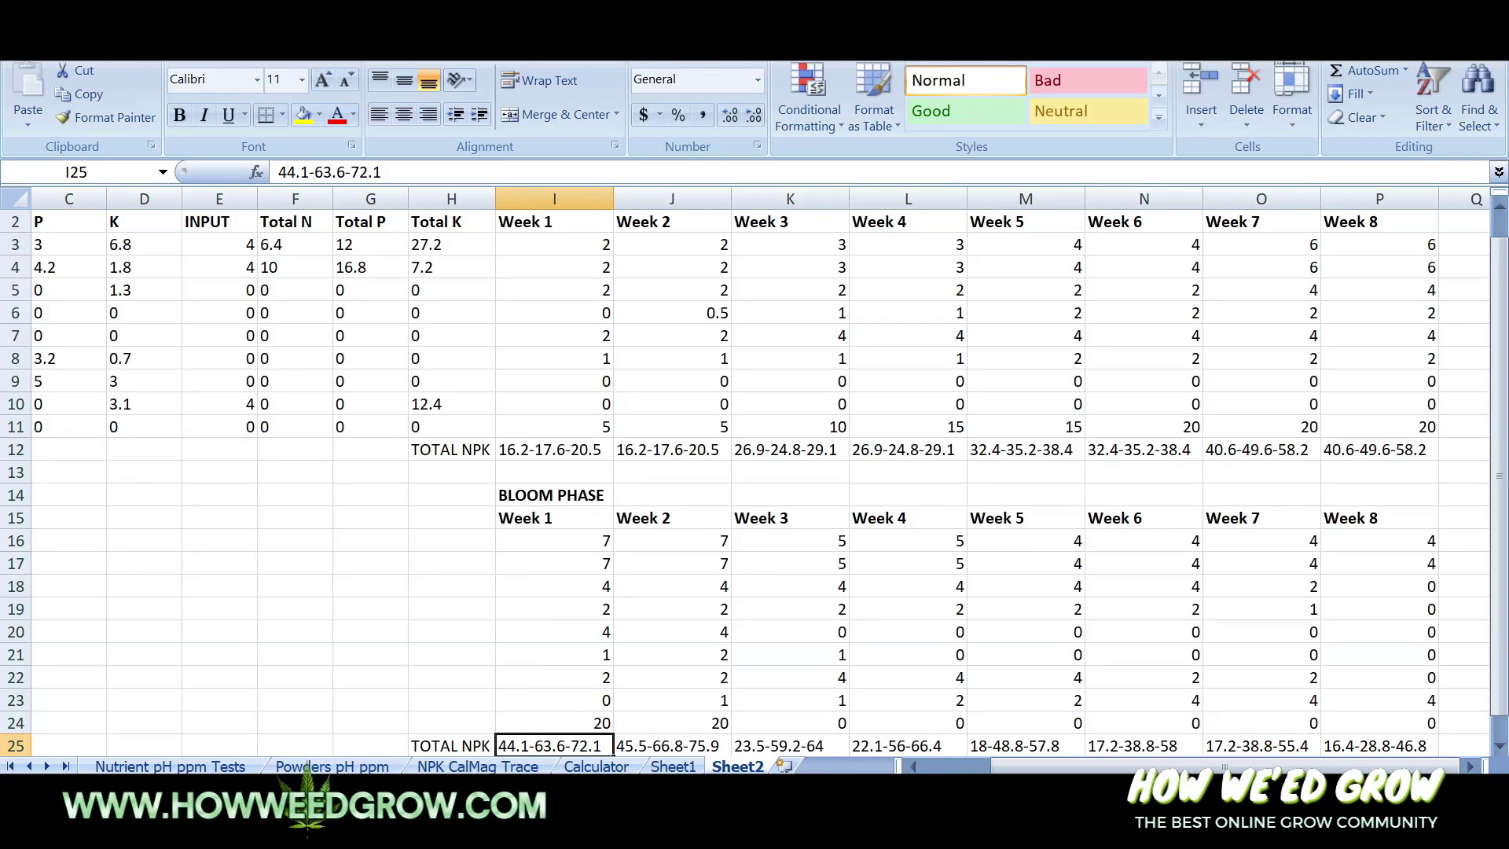
left_click(1383, 450)
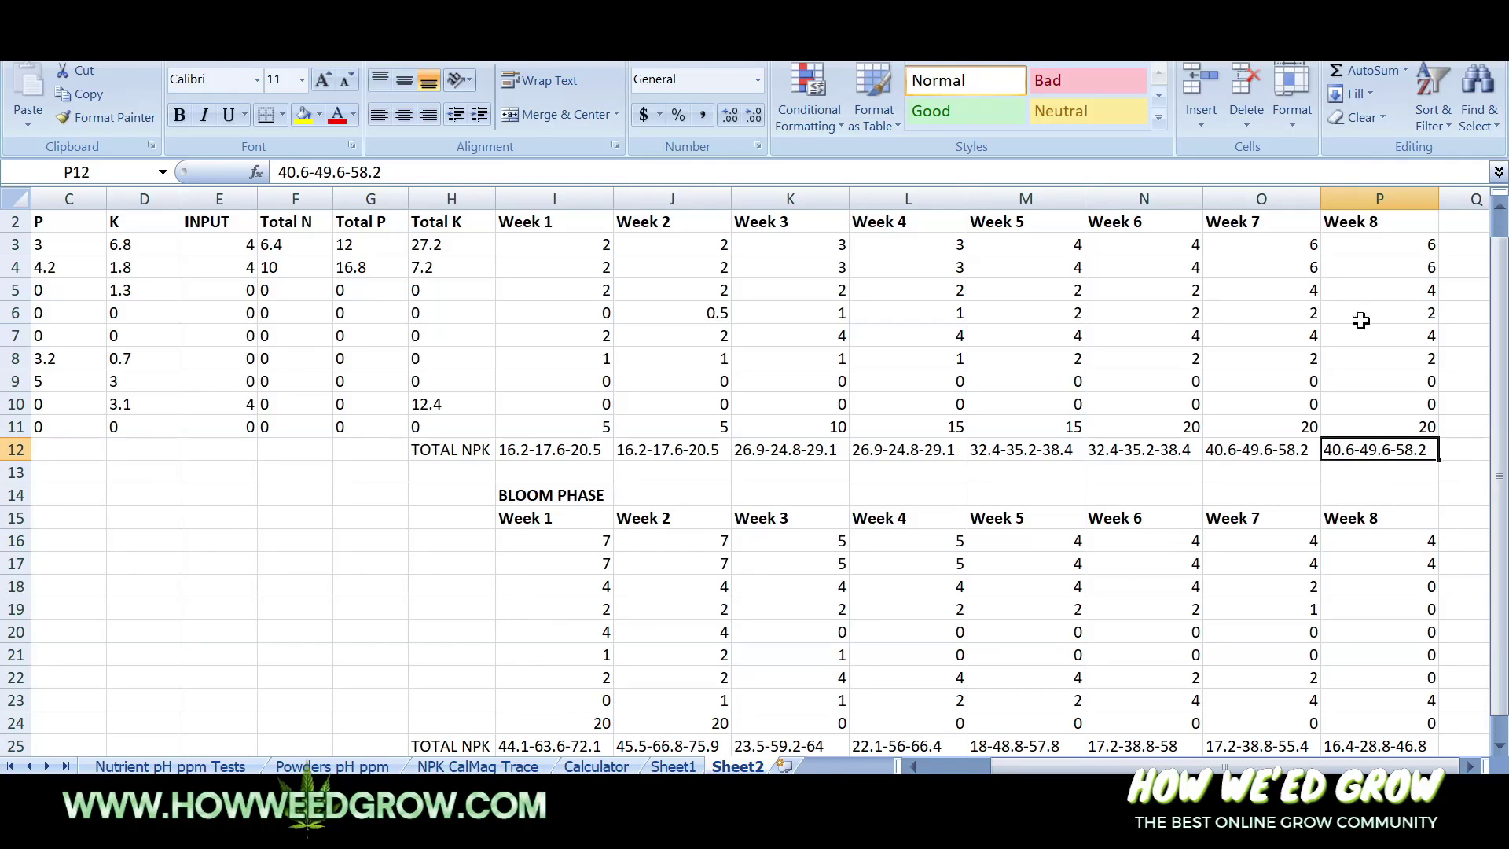
left_click(553, 746)
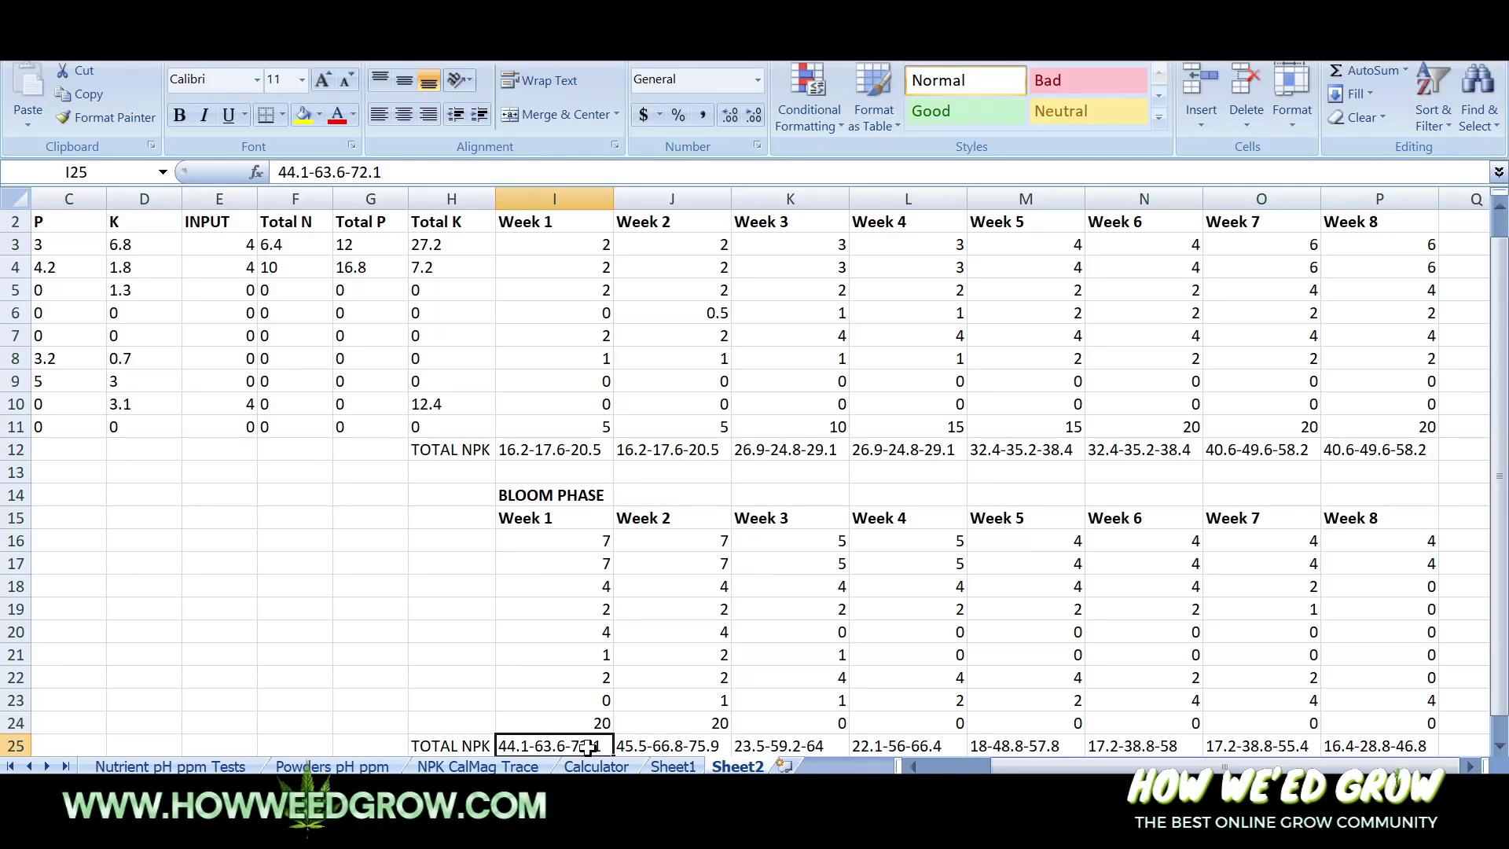
- Follow the bloom phase TOTAL NPK row week by week from Week 2 to Week 8
left_click(679, 746)
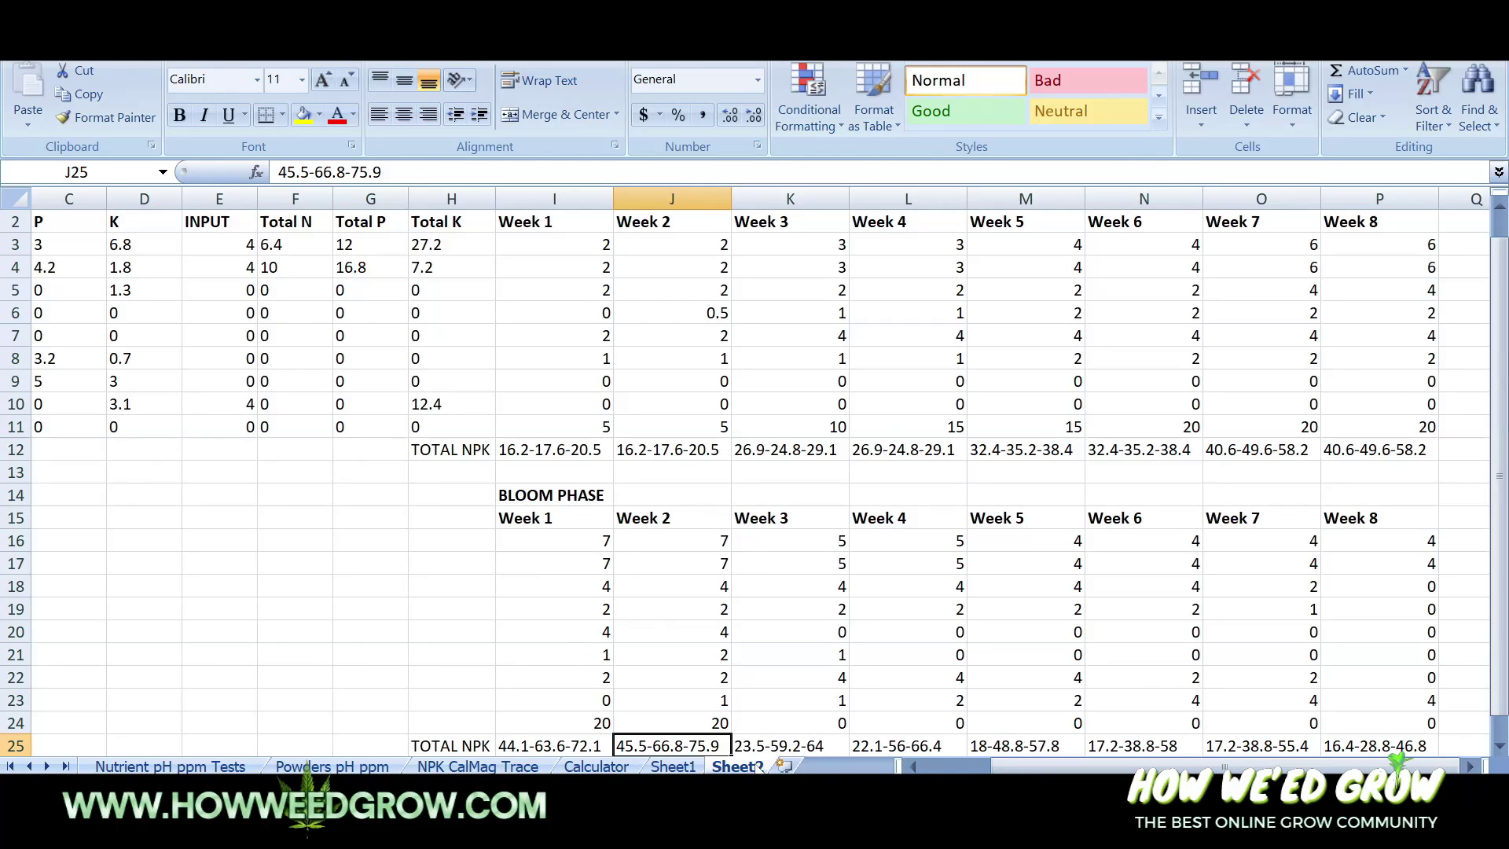
left_click(817, 746)
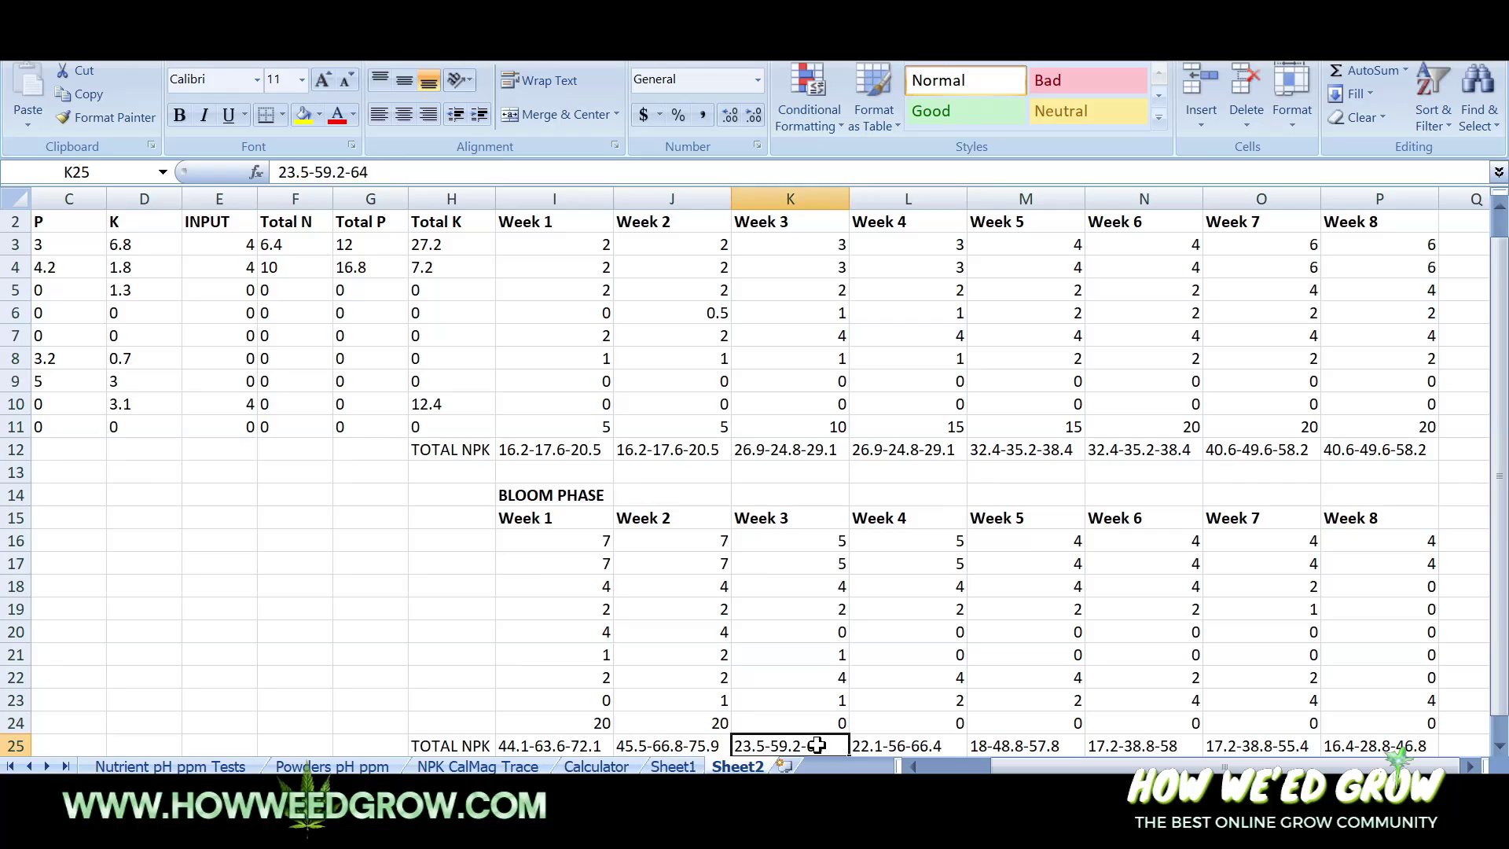
left_click(950, 744)
left_click(1037, 746)
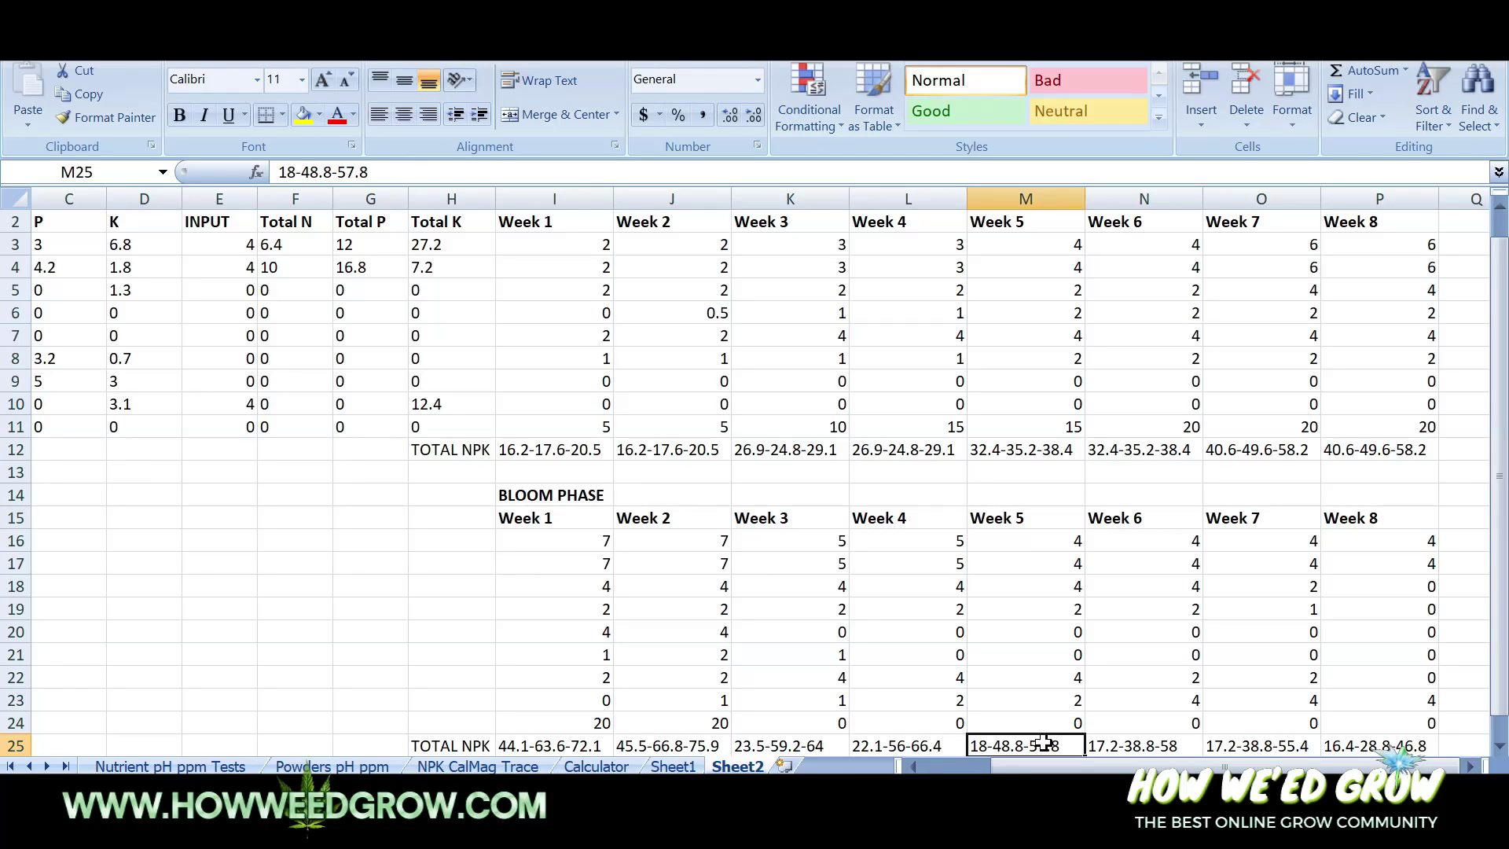
left_click(1114, 746)
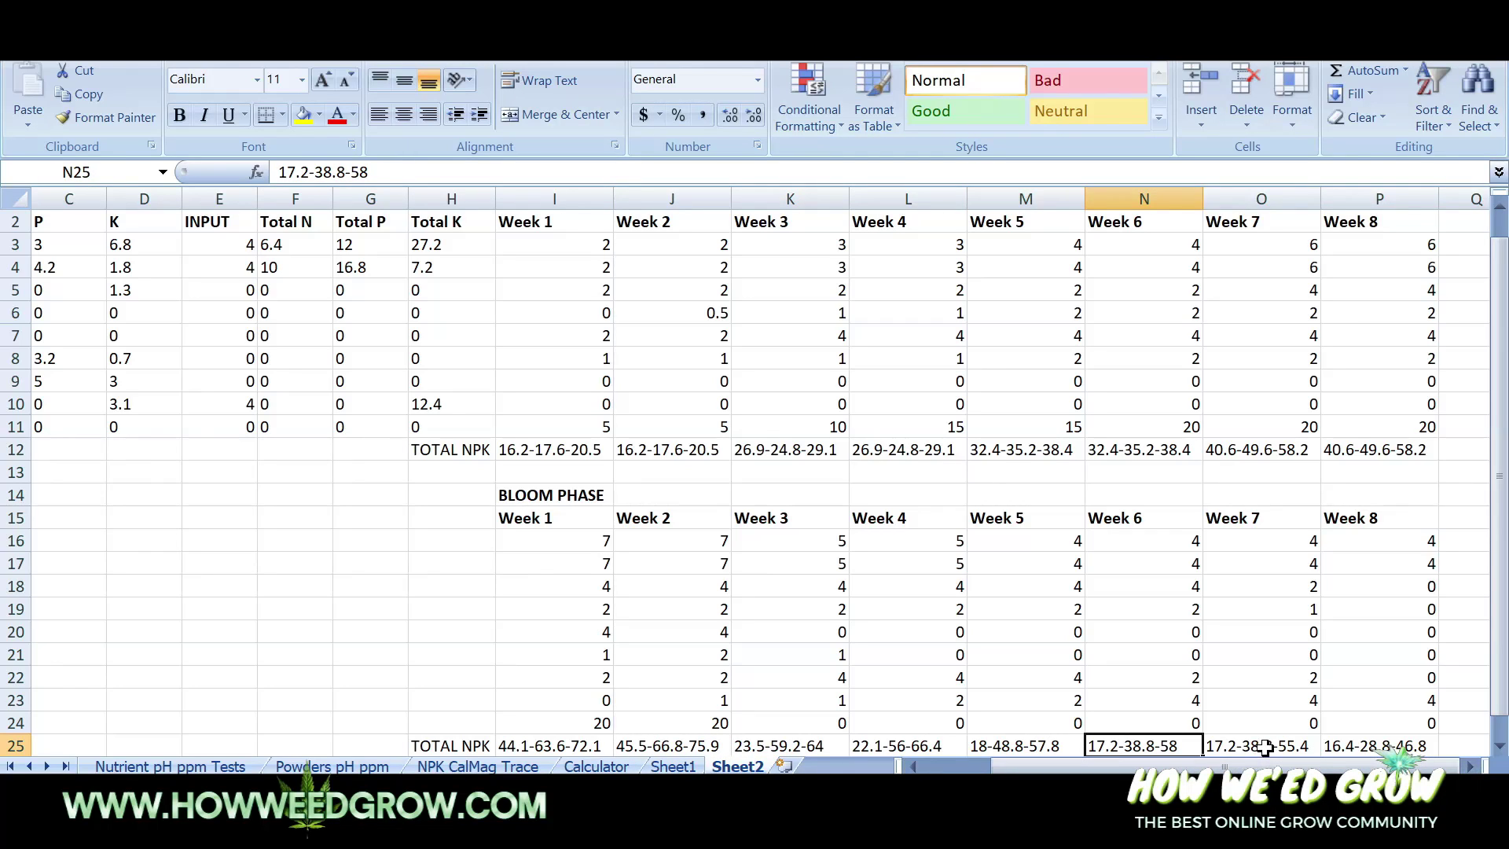
left_click(1256, 749)
left_click(1376, 749)
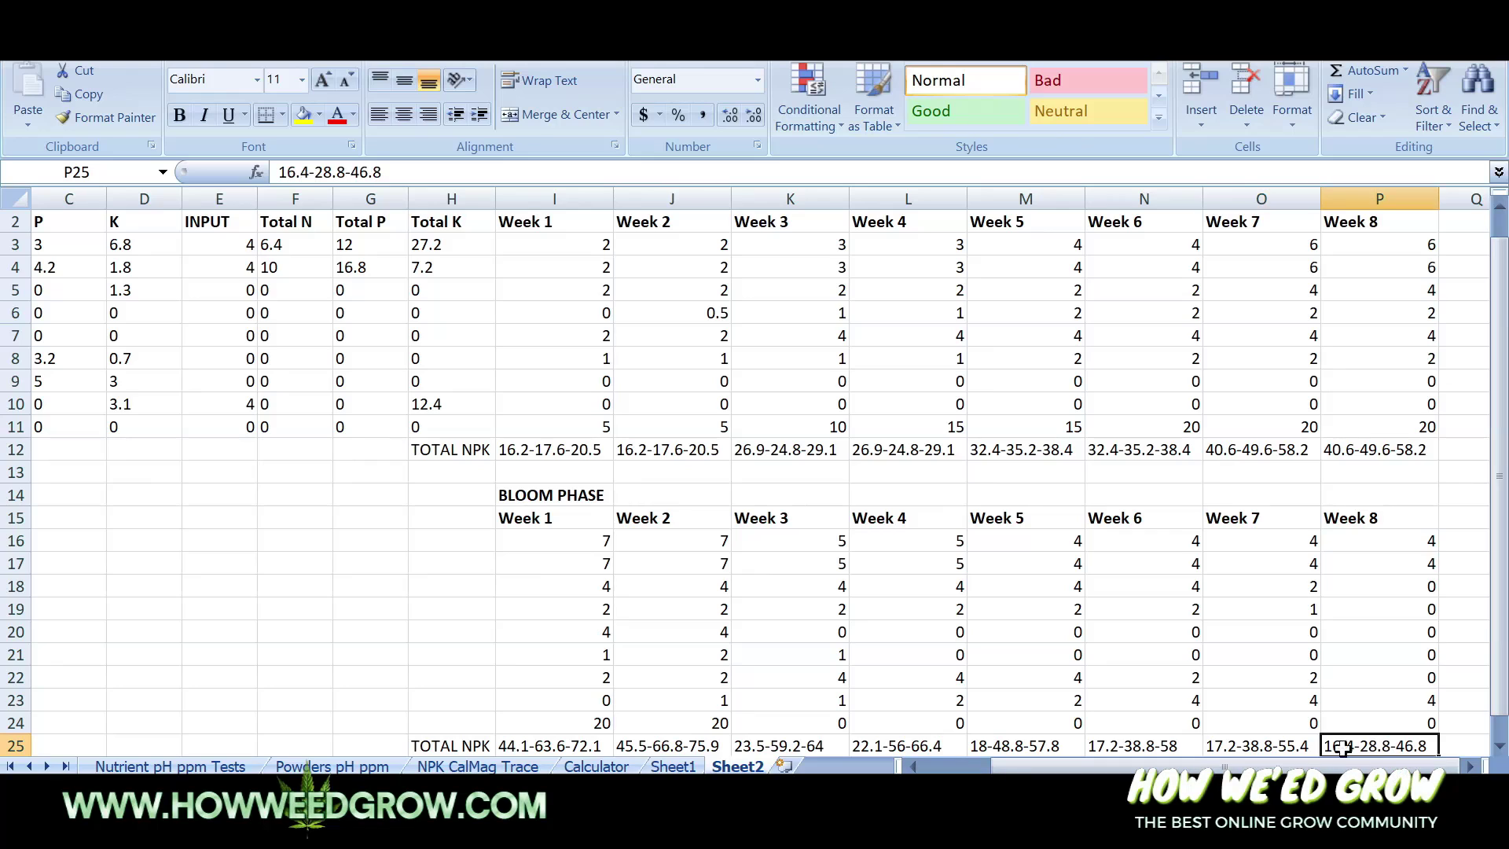
- Go back through the bloom phase TOTAL NPK values from Week 7 to Week 2 to compare them
left_click(1303, 749)
left_click(1159, 745)
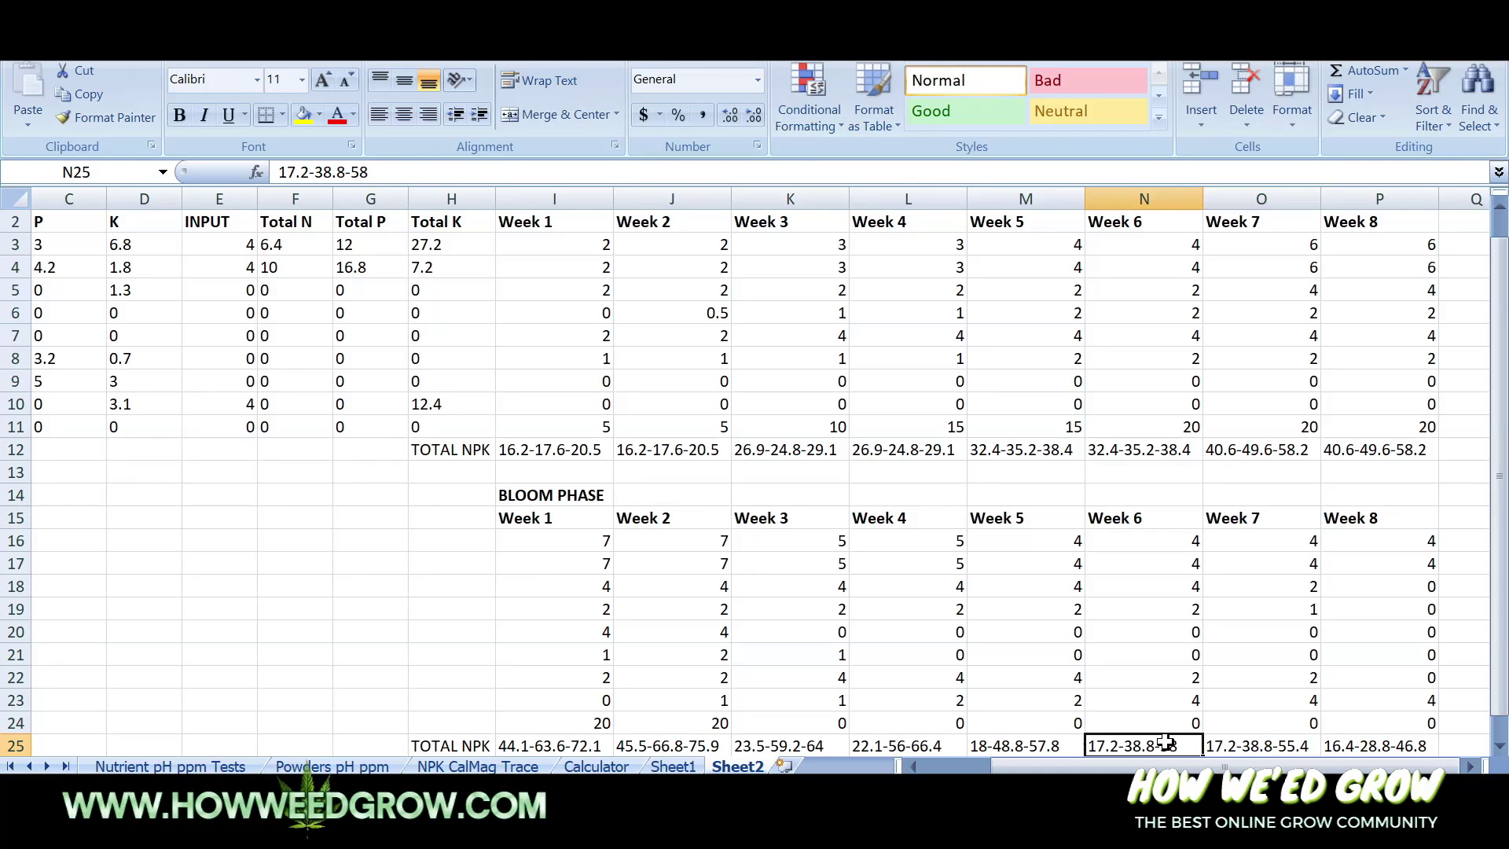
left_click(1022, 743)
left_click(896, 751)
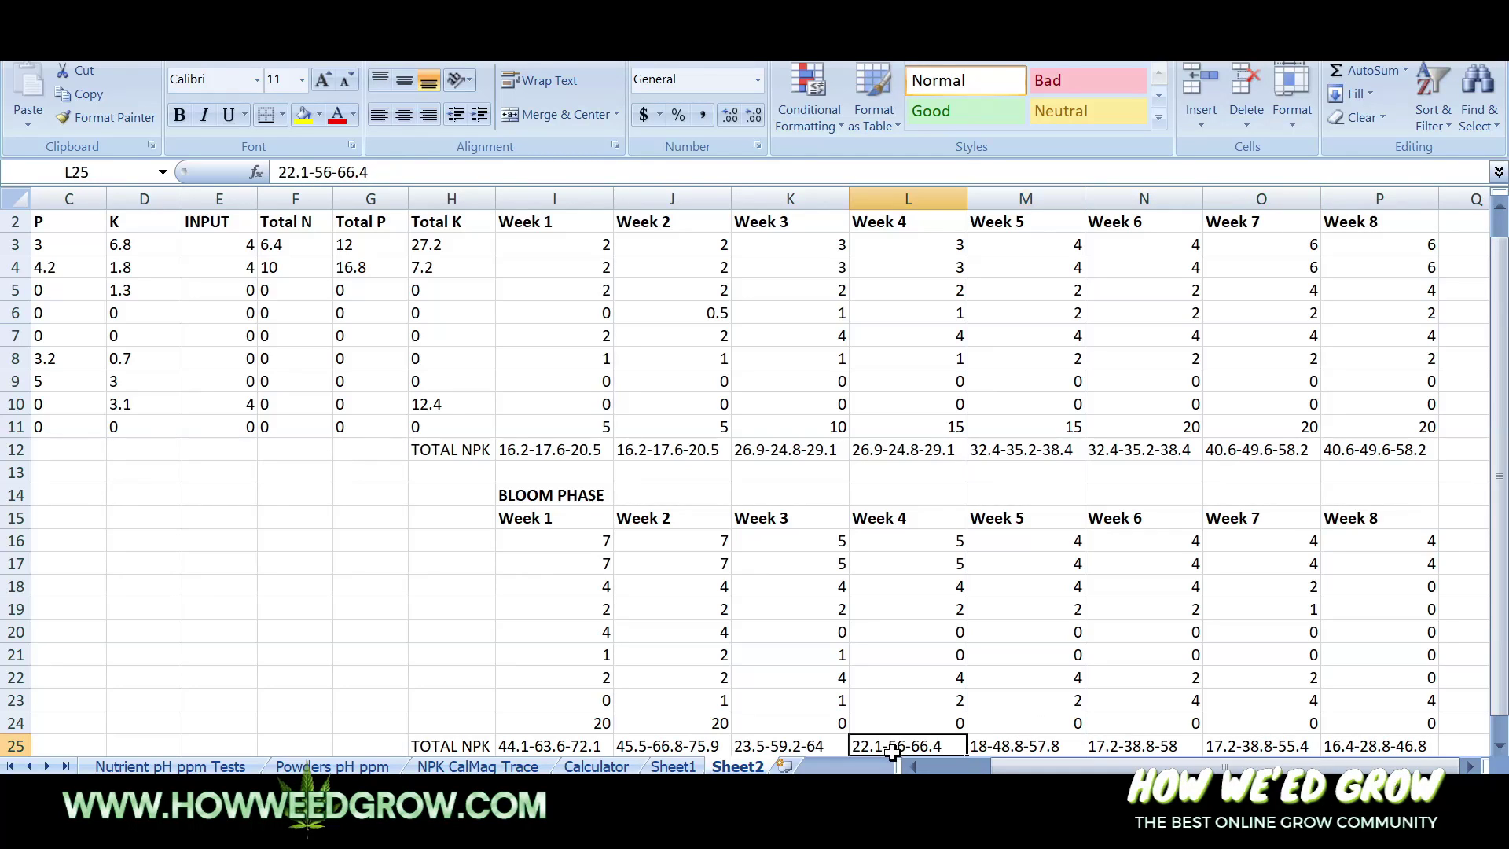
left_click(802, 748)
left_click(661, 749)
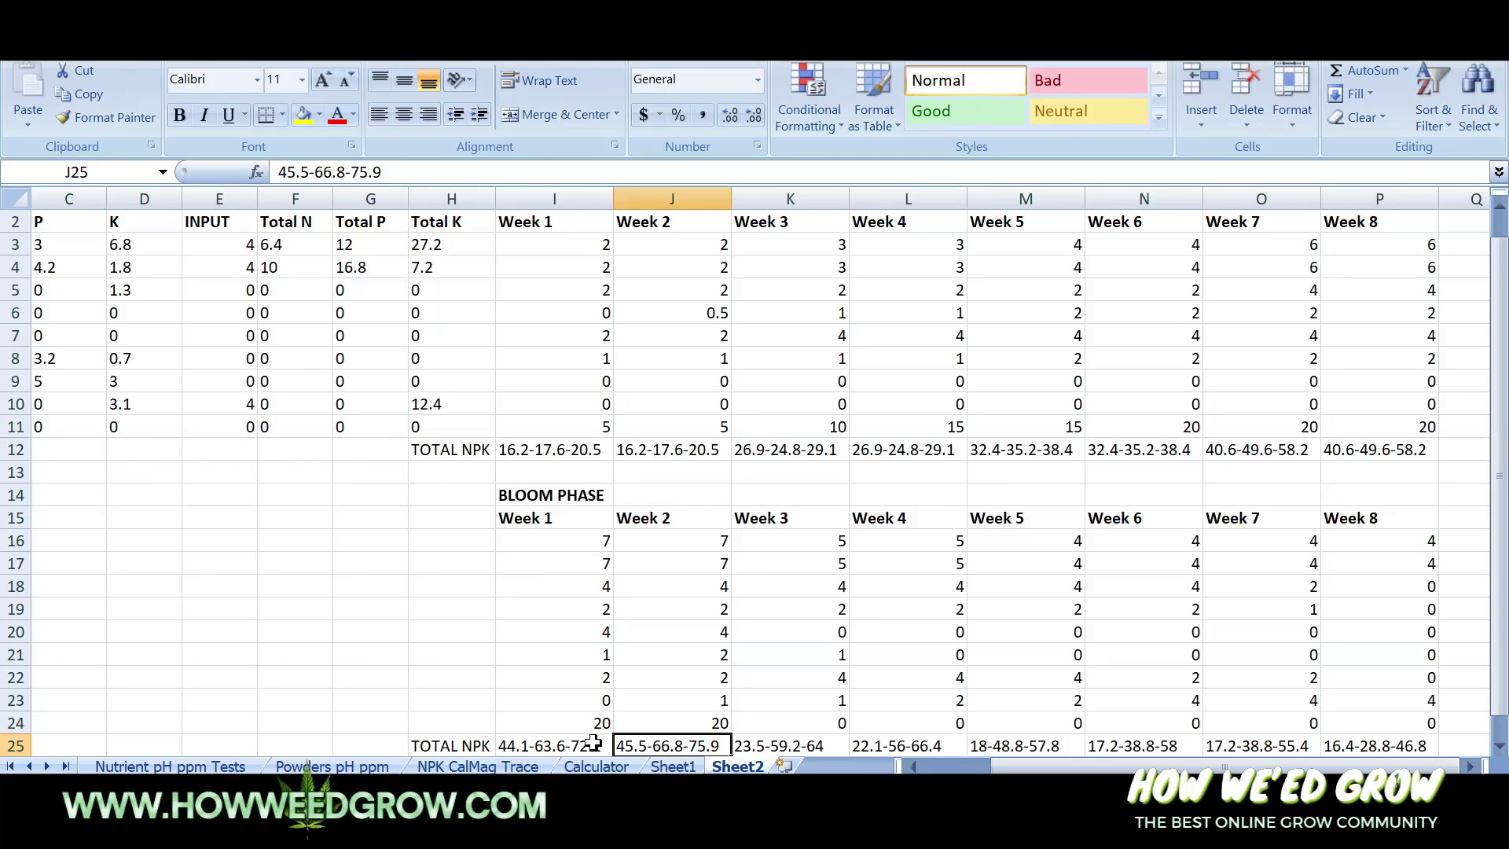